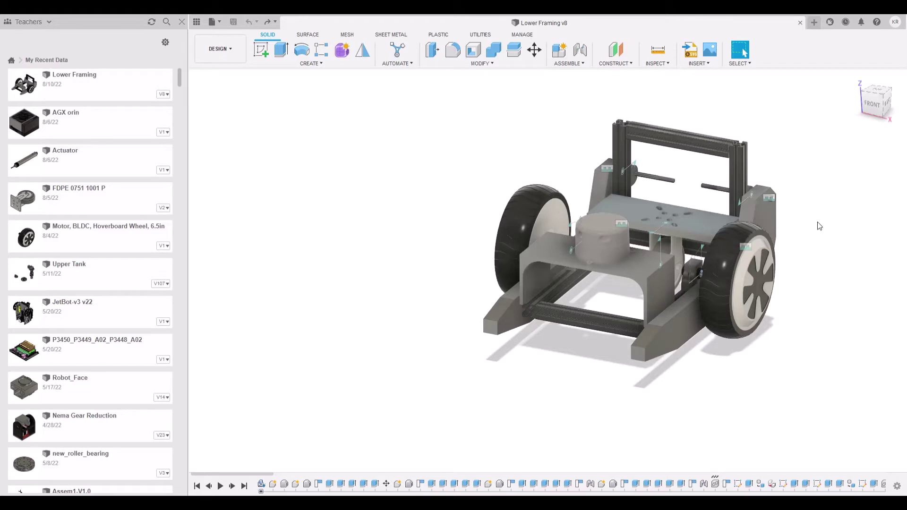
Return to plain selection, orbit the rover framing to a front-facing angle, and open the File menu.
key("q")
key("Escape")
middle_click_drag(850, 237, 844, 254, "shift")
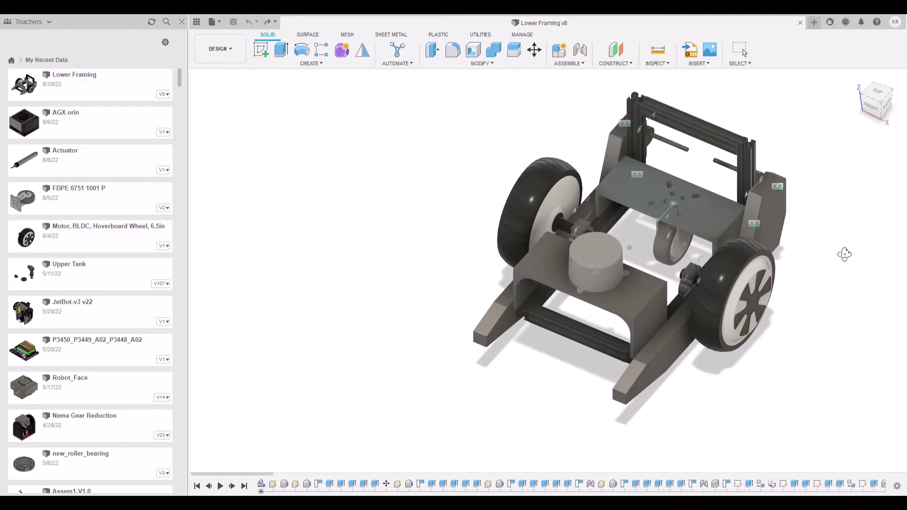
scroll(845, 254, "up", 1)
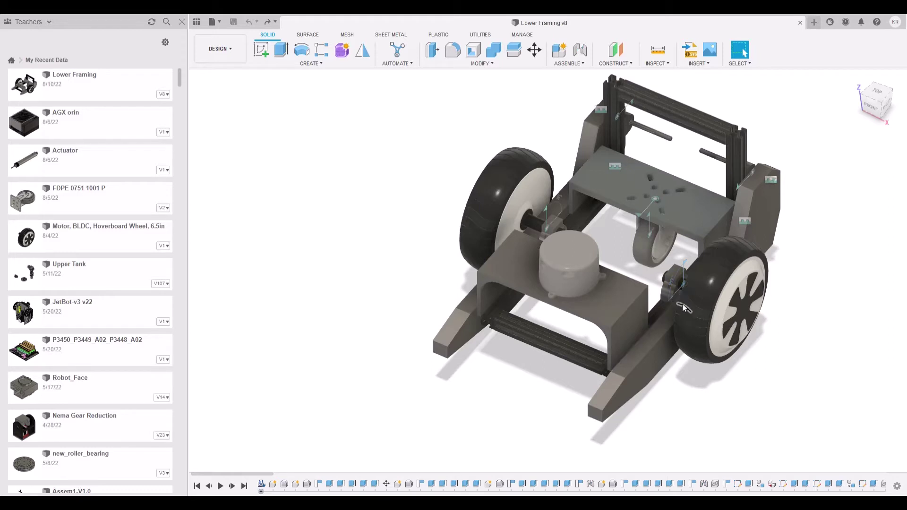
left_click(221, 22)
Cancel placing the face-shaped part and orbit the framing round to a lower front angle.
key("Delete")
middle_click_drag(698, 337, 585, 340, "shift")
middle_click_drag(668, 312, 735, 313, "shift")
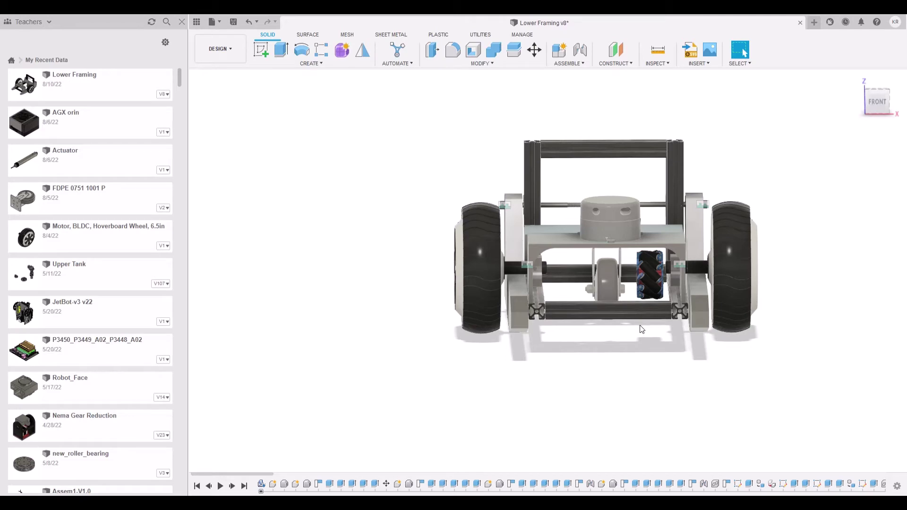
middle_click_drag(643, 324, 642, 324, "shift")
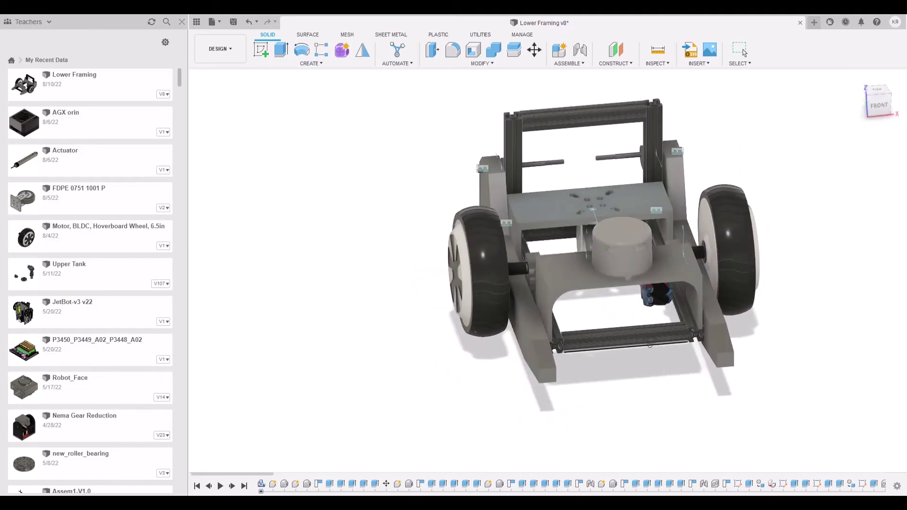
middle_click_drag(650, 344, 655, 328, "shift")
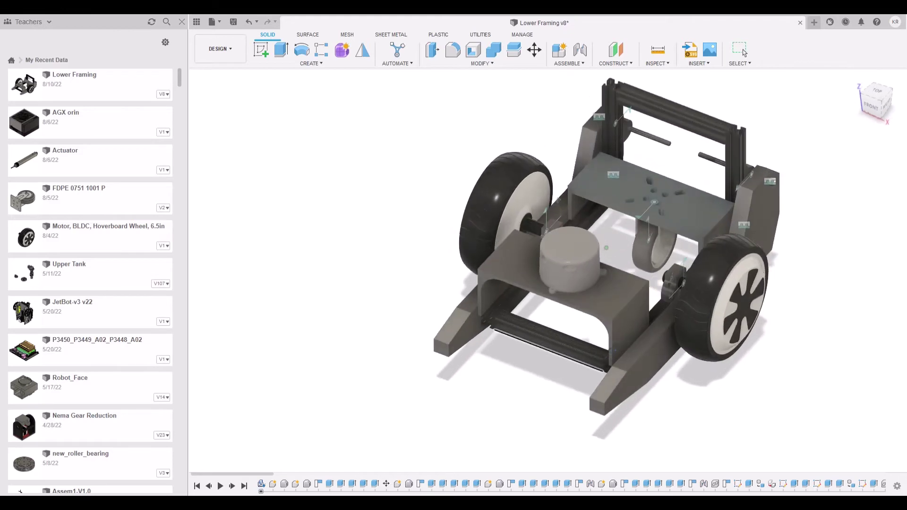
With the Select tool, drag the right side plate's joint to rotate it outward.
left_click(742, 50)
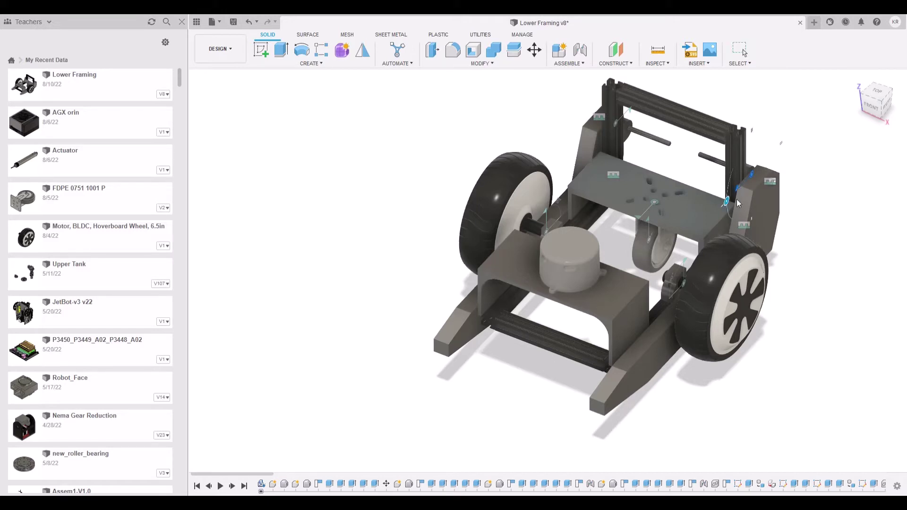
mouse_move(731, 210)
left_mouse_down()
mouse_move(735, 217)
mouse_move(730, 212)
left_mouse_up()
left_click_drag(730, 203, 734, 218)
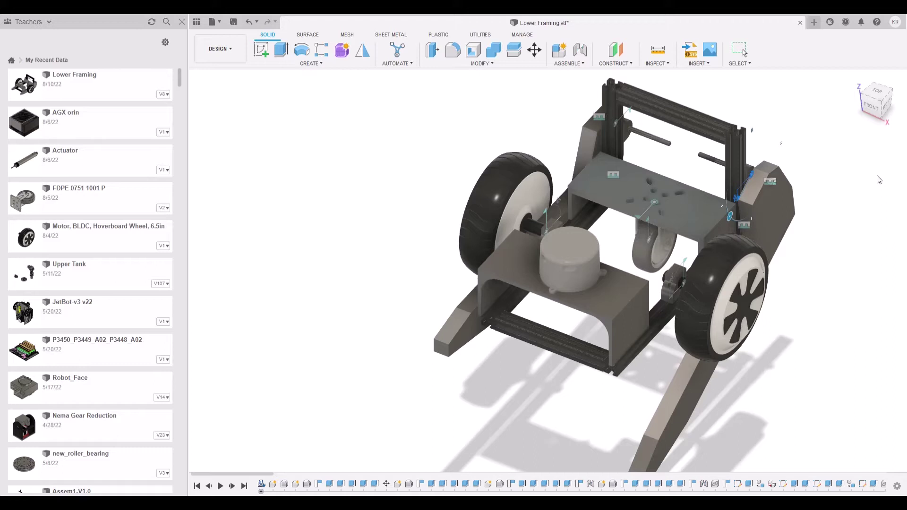
Undo the right side plate's swing and bring up the File menu.
key("Escape")
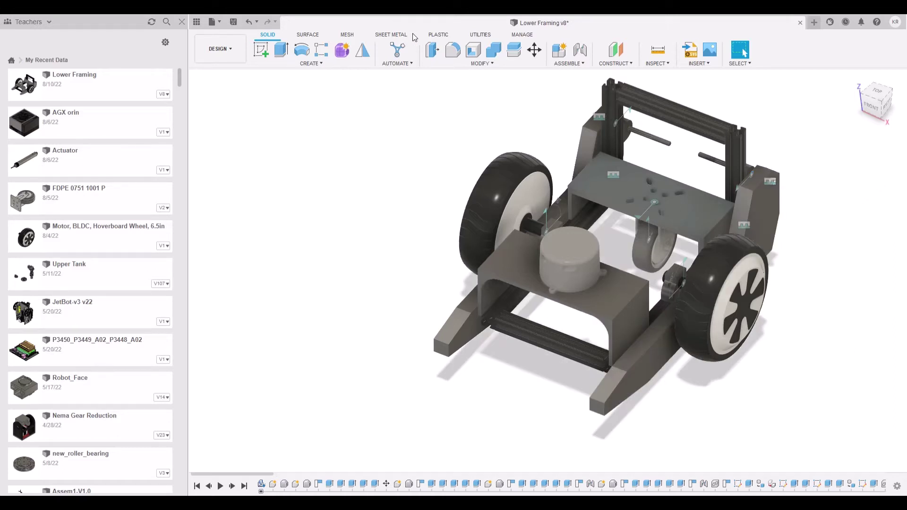
left_click(217, 21)
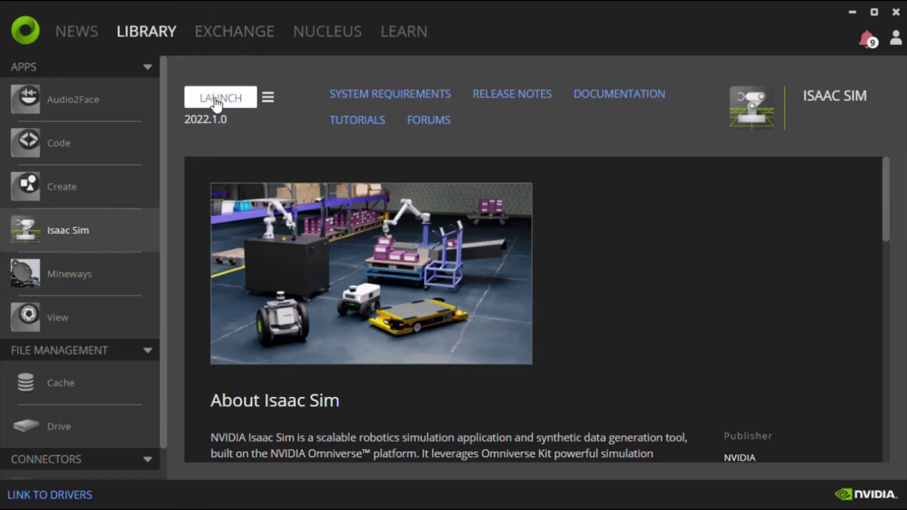
left_click(242, 29)
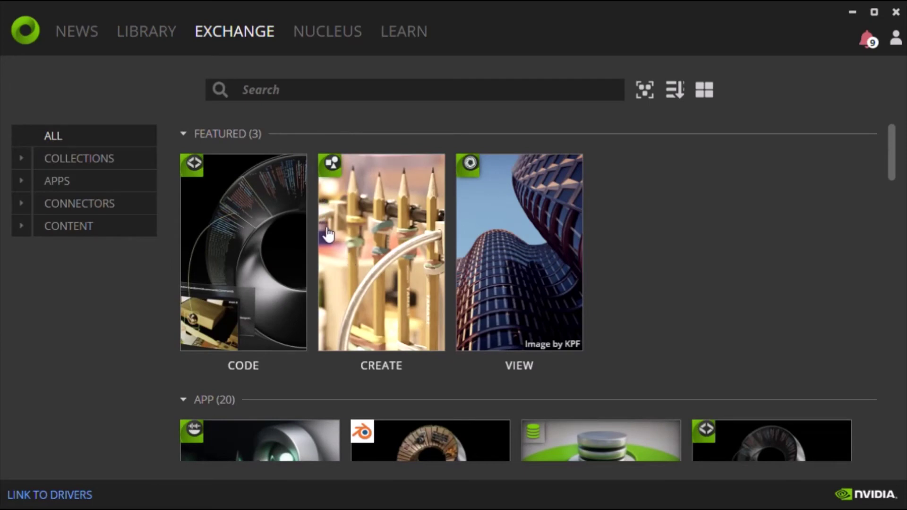
scroll(326, 236, "down", 12)
scroll(394, 262, "up", 5)
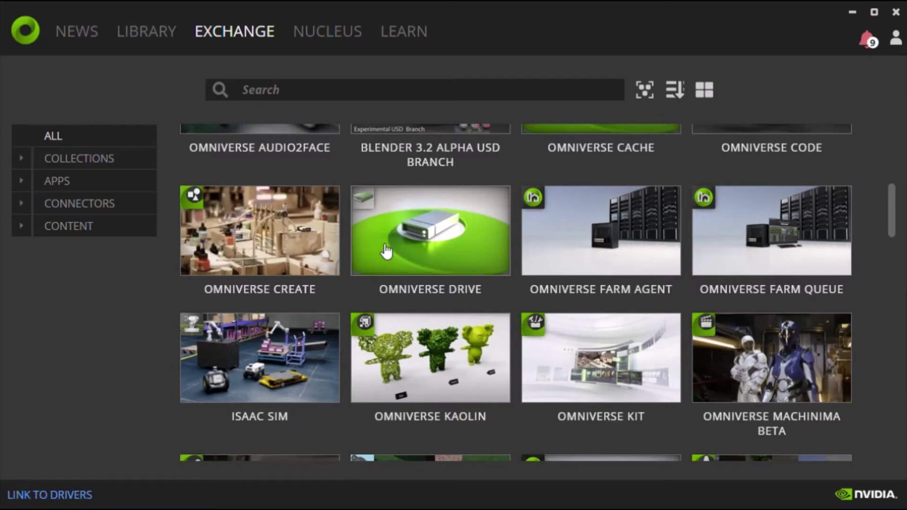
scroll(382, 255, "down", 10)
scroll(385, 247, "down", 15)
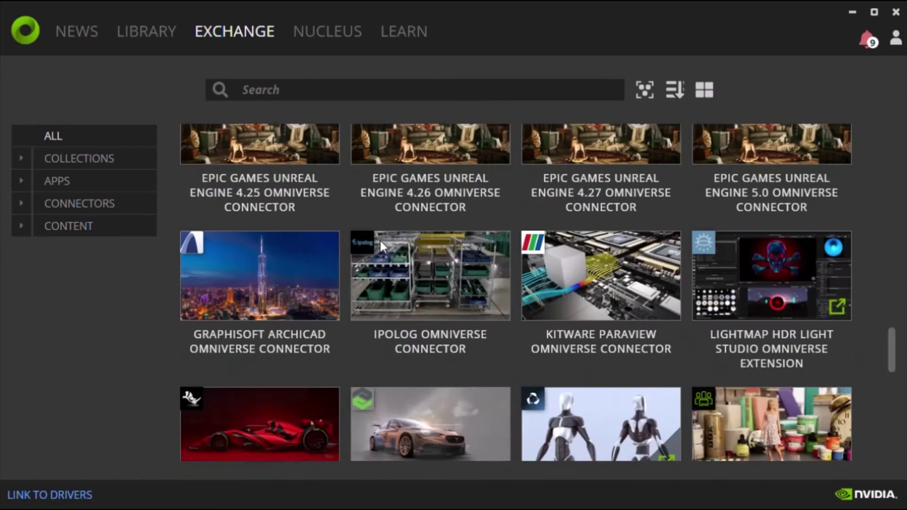
scroll(383, 243, "down", 10)
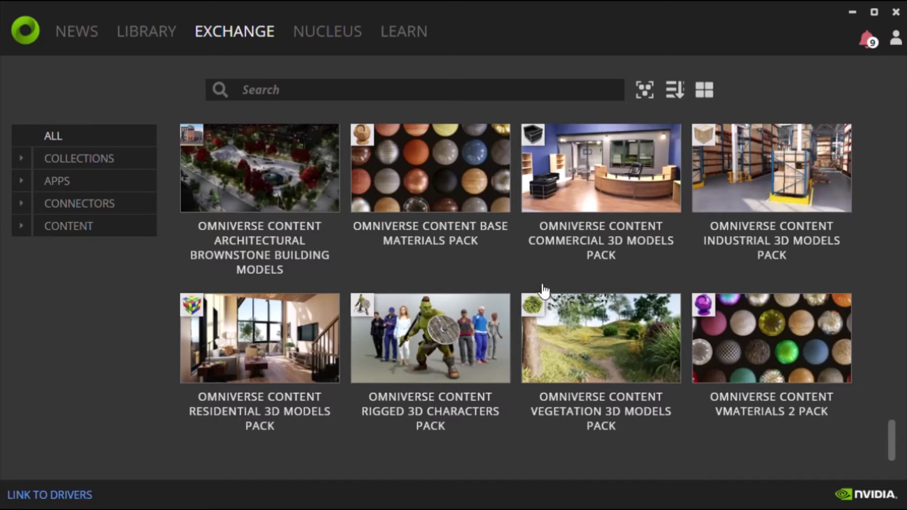
scroll(565, 245, "up", 10)
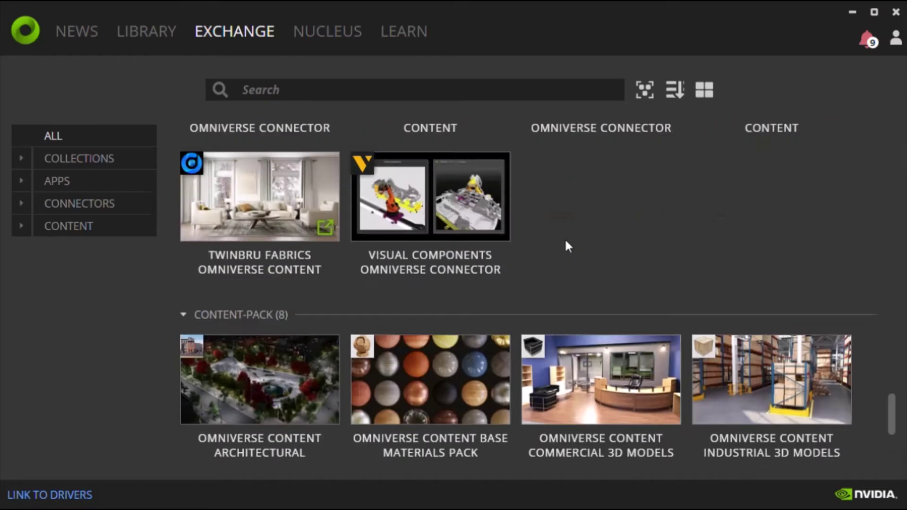
scroll(565, 234, "up", 20)
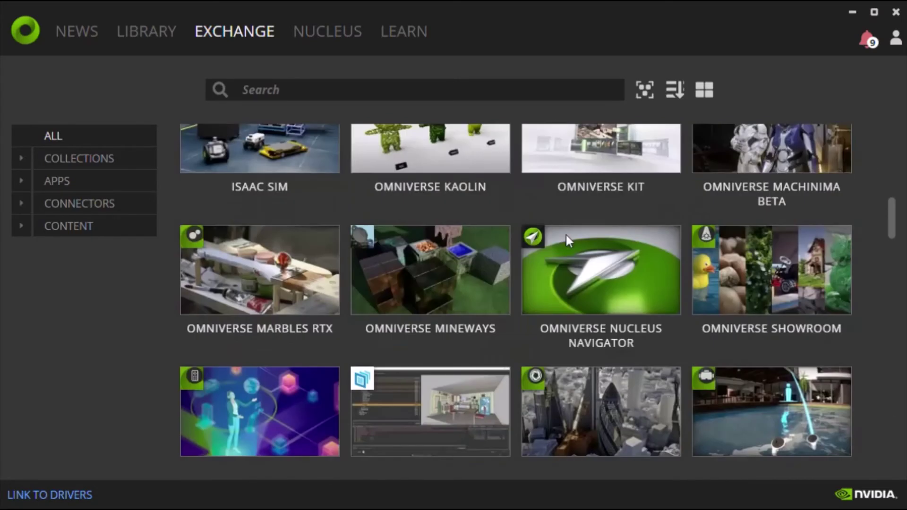
scroll(566, 234, "up", 1)
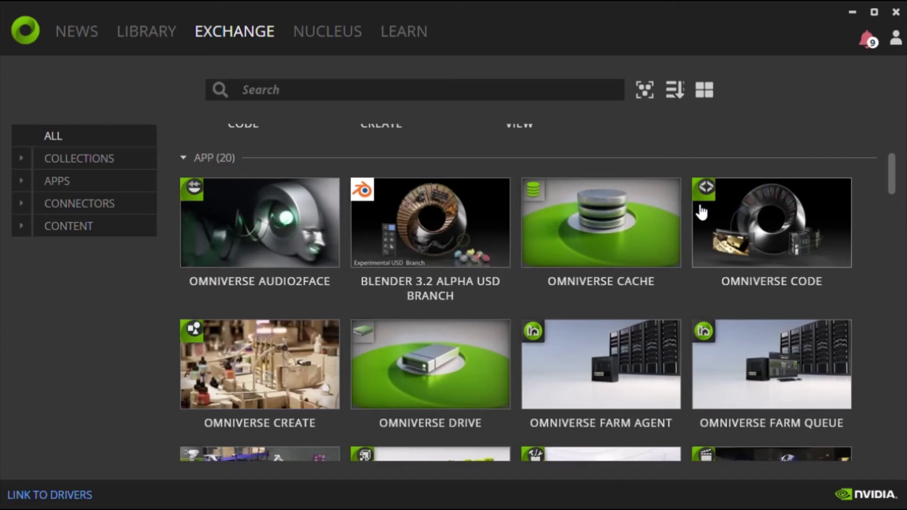
Visit the Nucleus and Library pages in the Launcher, then return to News.
left_click(314, 30)
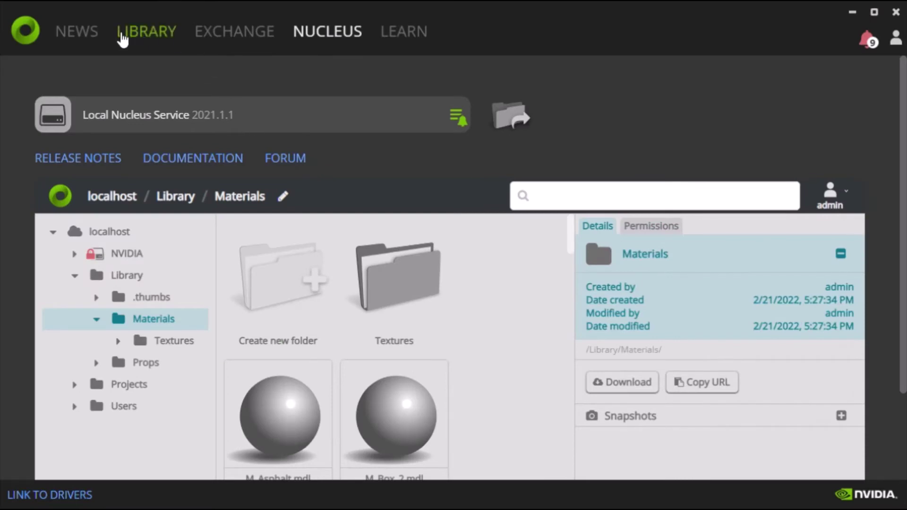
left_click(148, 34)
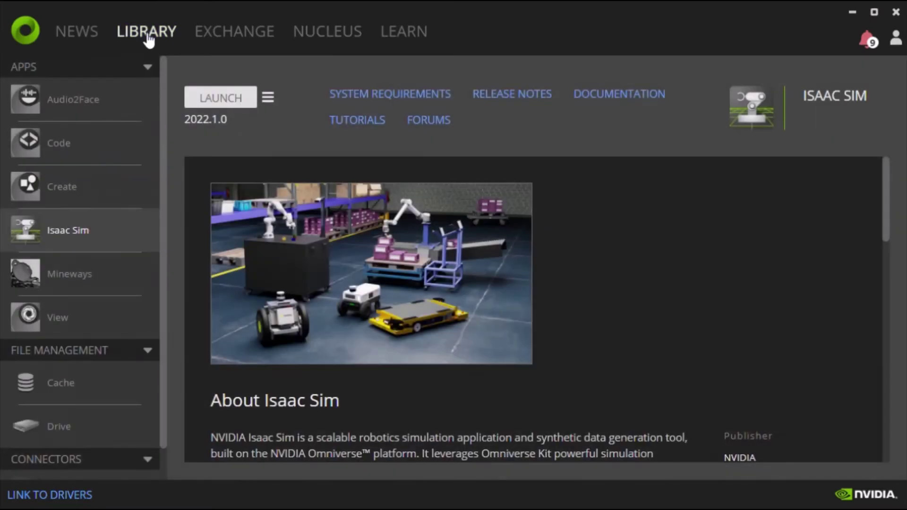
left_click(99, 38)
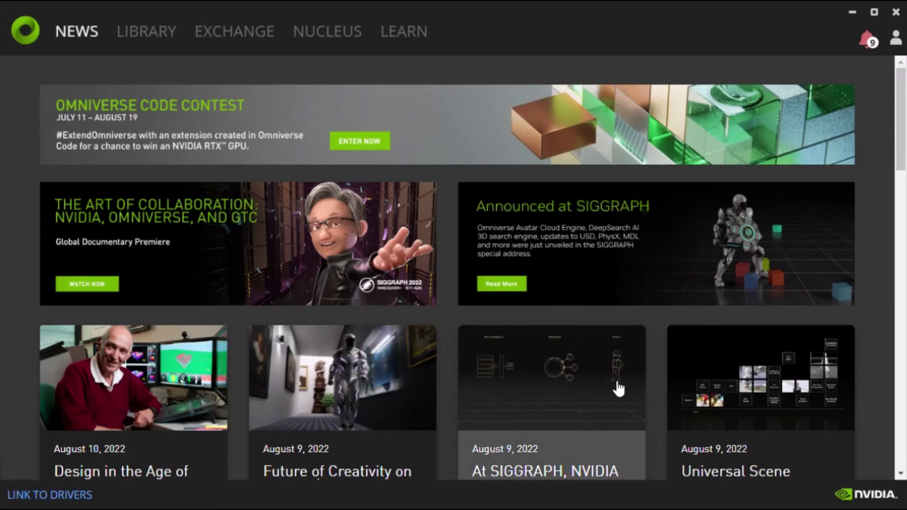
Scroll down through the Omniverse News articles.
scroll(616, 386, "down", 5)
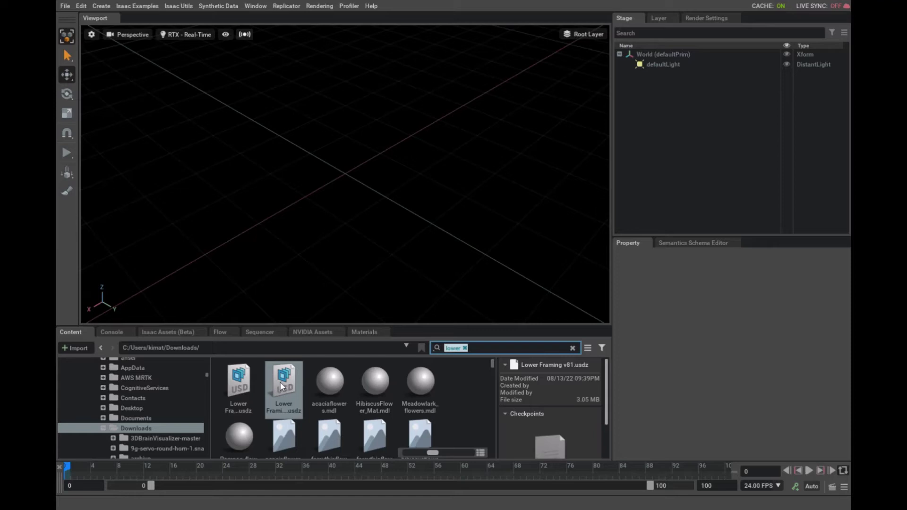
Drag Lower Framing v81.usdz from the Downloads folder into the Viewport.
left_click_drag(283, 386, 347, 174)
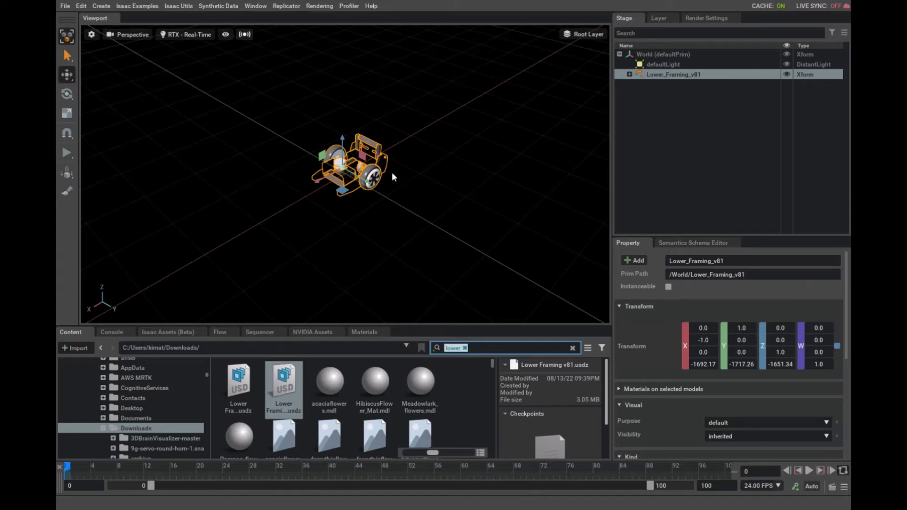
Expand Lower_Framing_v81 and its MeshInstance in the Stage panel to reveal Body1.
left_click(629, 75)
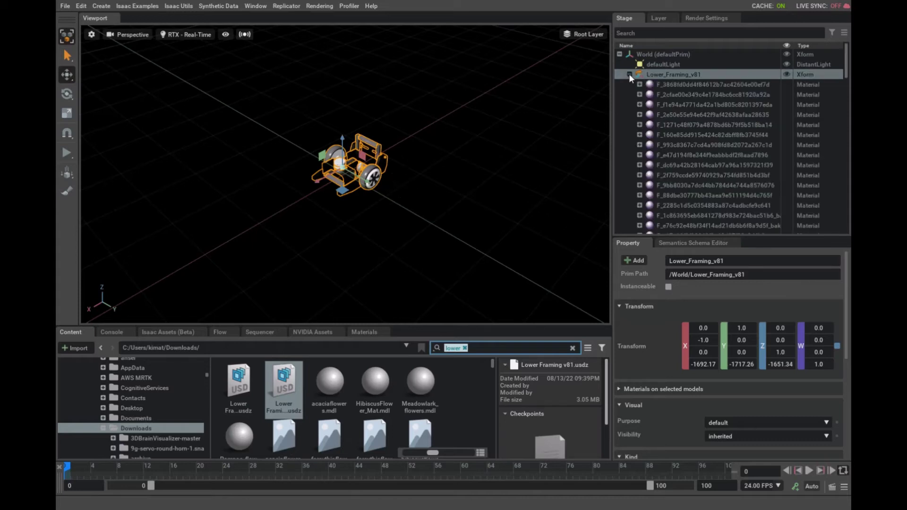
scroll(677, 97, "down", 3)
scroll(678, 98, "down", 5)
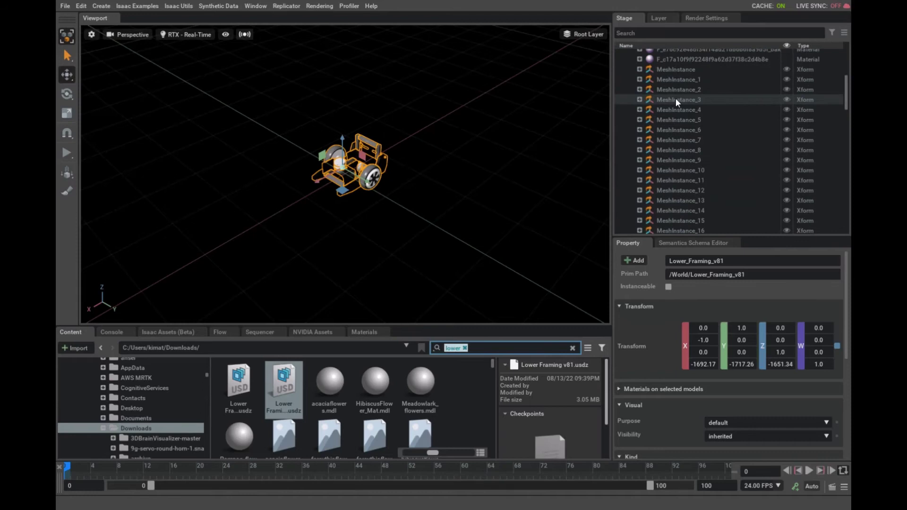
scroll(692, 212, "down", 8)
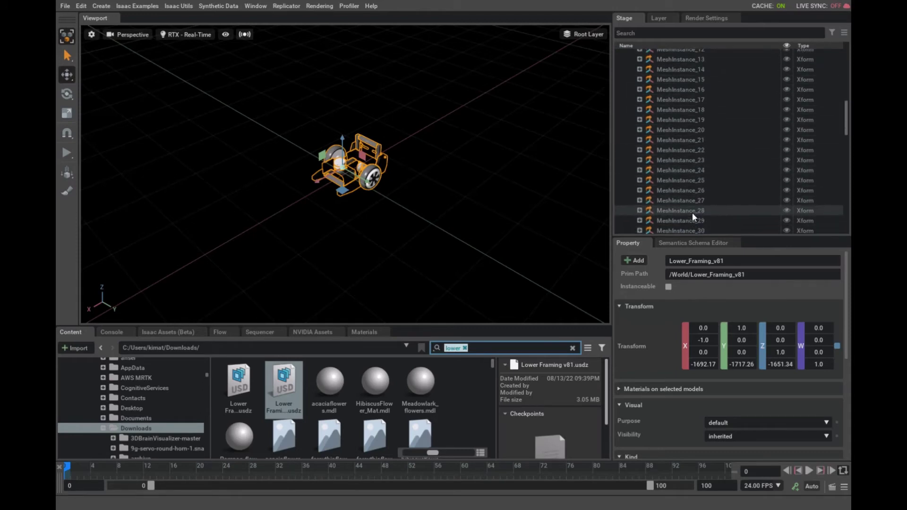
scroll(694, 208, "up", 3)
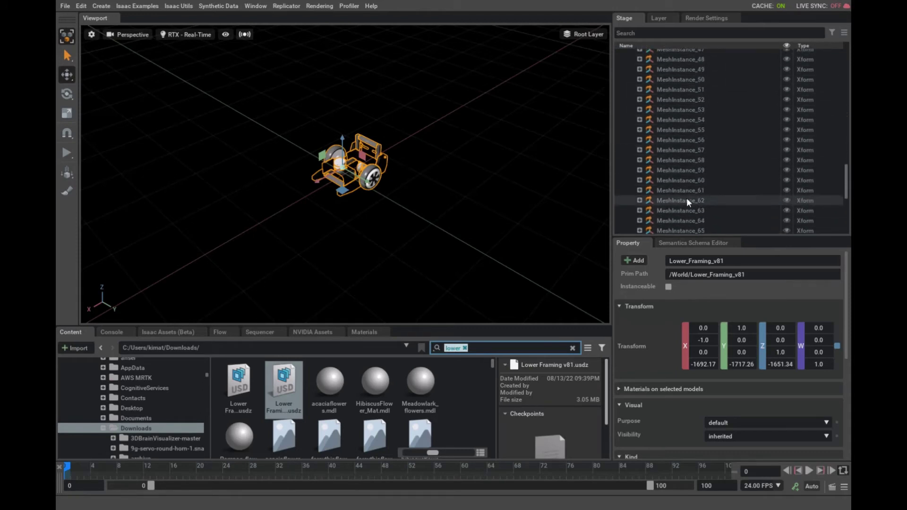
scroll(685, 197, "up", 12)
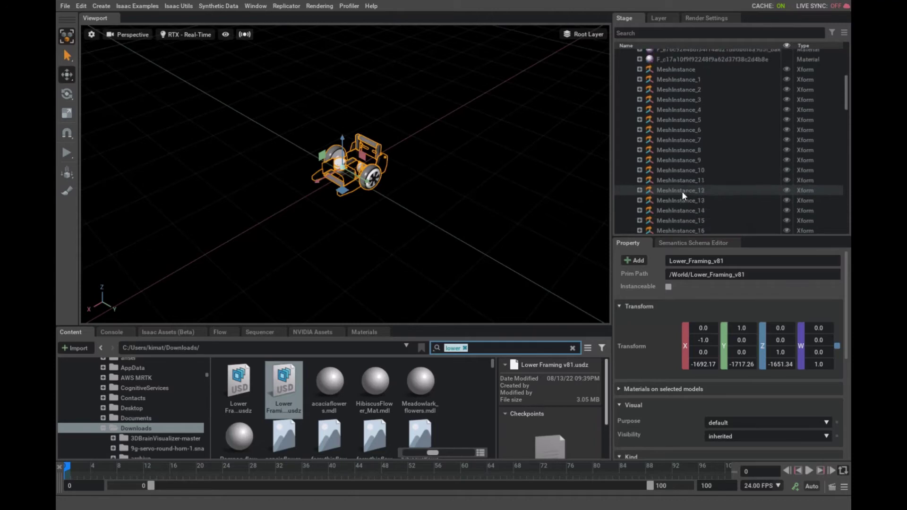
left_click(638, 140)
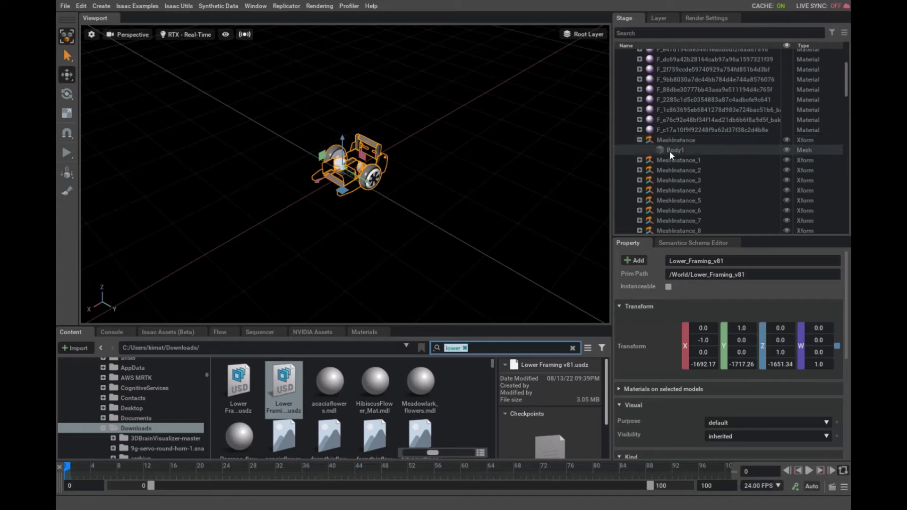
scroll(676, 149, "up", 4)
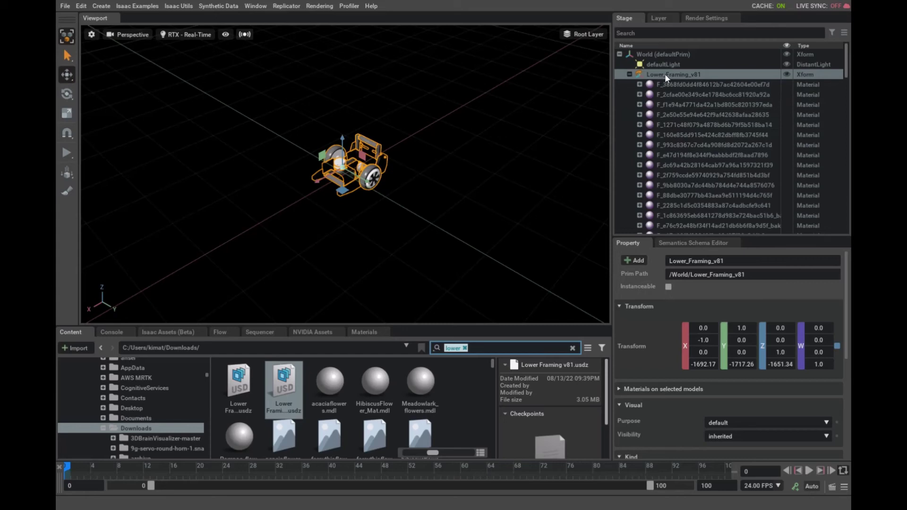
scroll(664, 75, "down", 5)
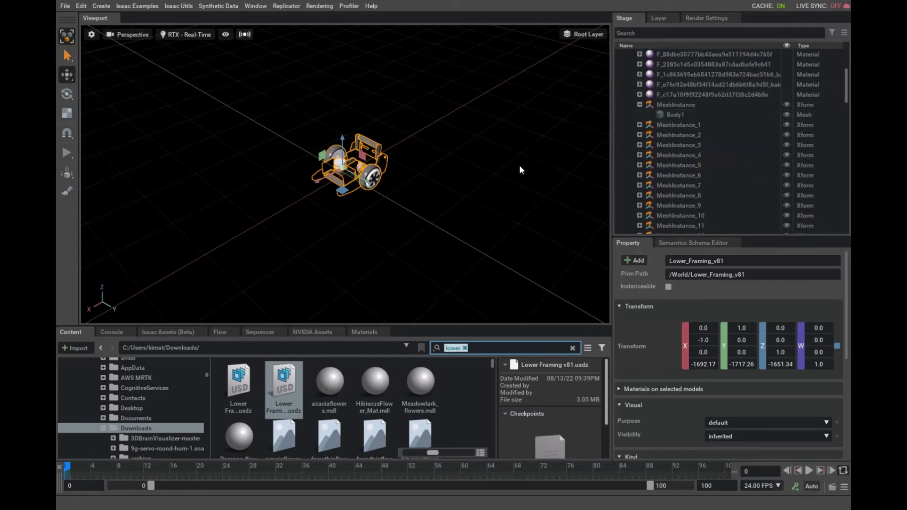
Glance at the File menu, clear the selection, and inspect Body1's context menu without choosing anything.
left_click(65, 6)
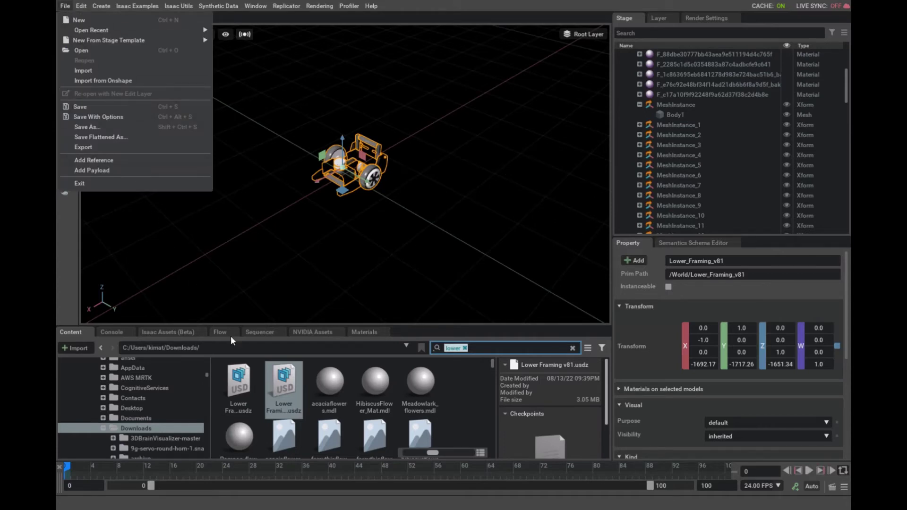
left_click(430, 203)
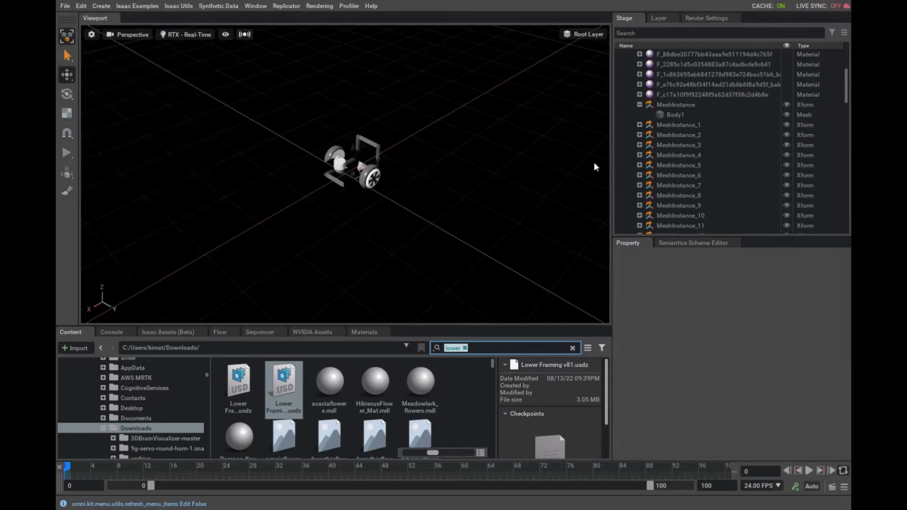
right_click(677, 112)
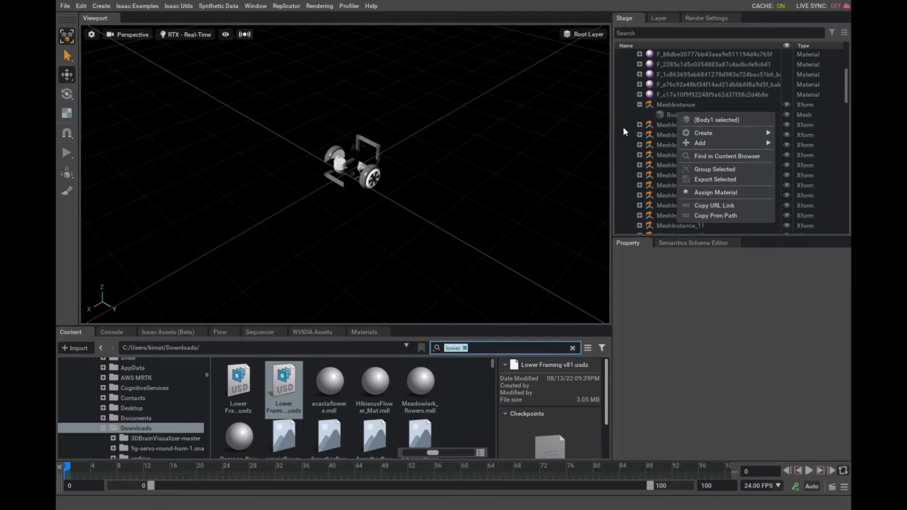
left_click(495, 127)
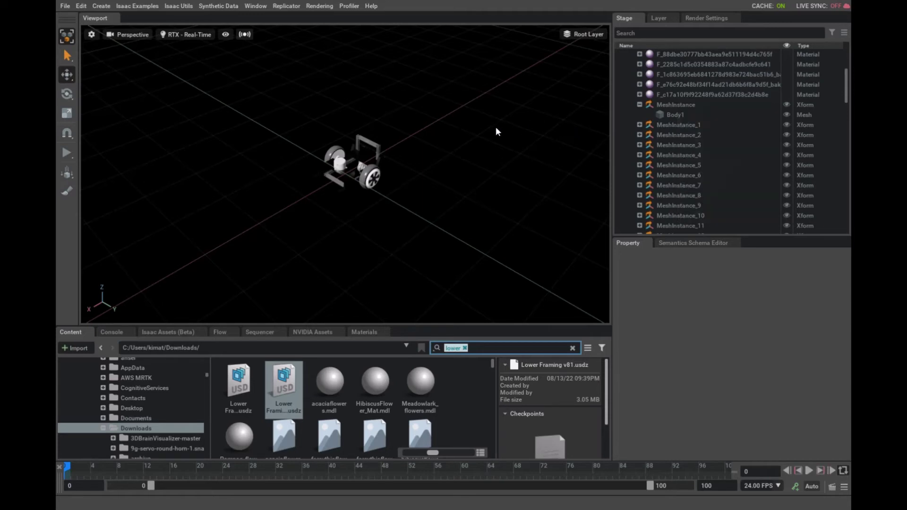
scroll(687, 121, "up", 5)
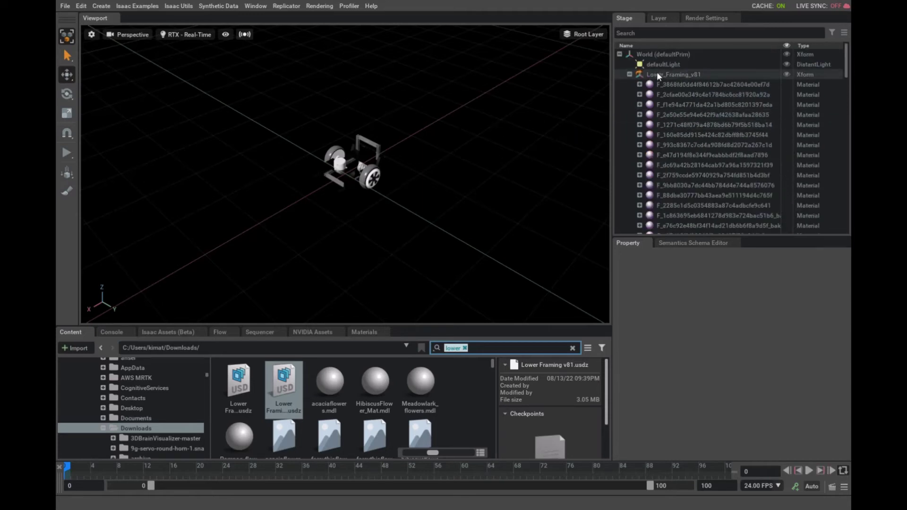
Duplicate Lower_Framing_v81 to create Lower_Framing_v81_01.
right_click(657, 75)
left_click(692, 139)
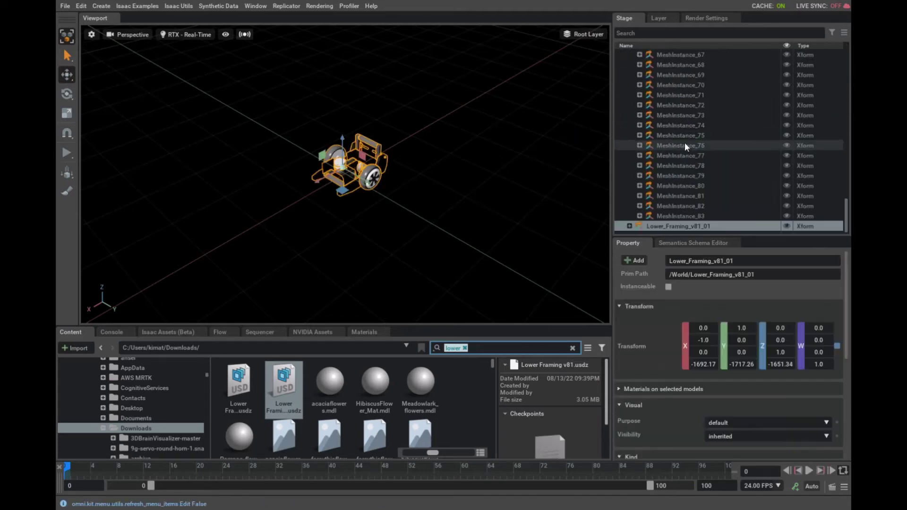
scroll(671, 122, "up", 15)
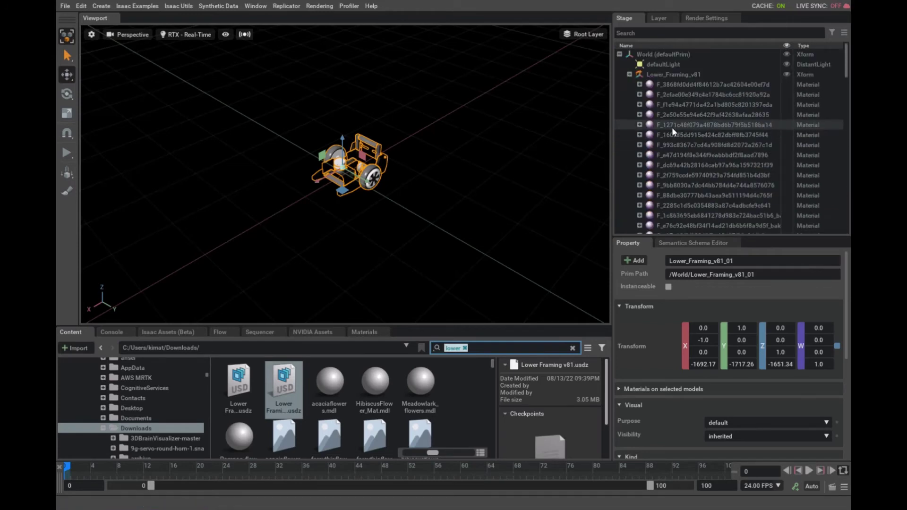
Collapse the original, expand Lower_Framing_v81_01's MeshInstance to Body1, then select the copy.
left_click(629, 74)
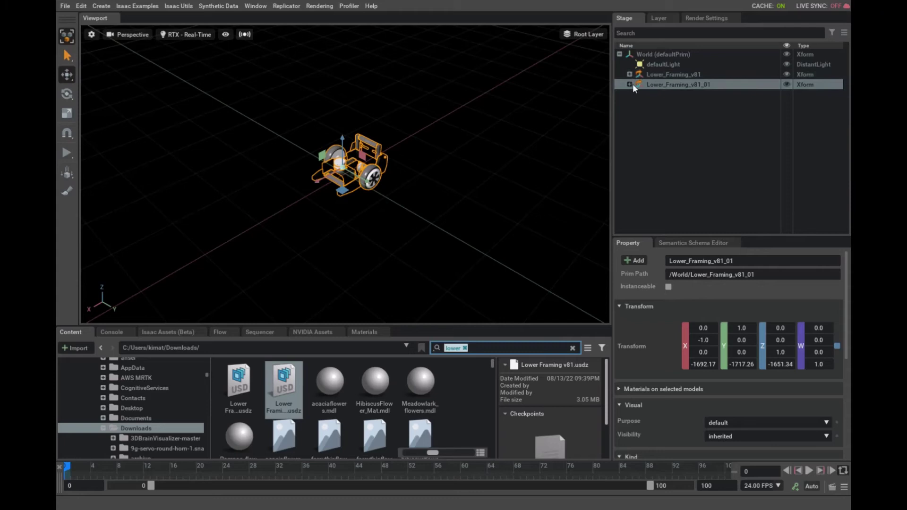
left_click(629, 84)
scroll(693, 156, "down", 5)
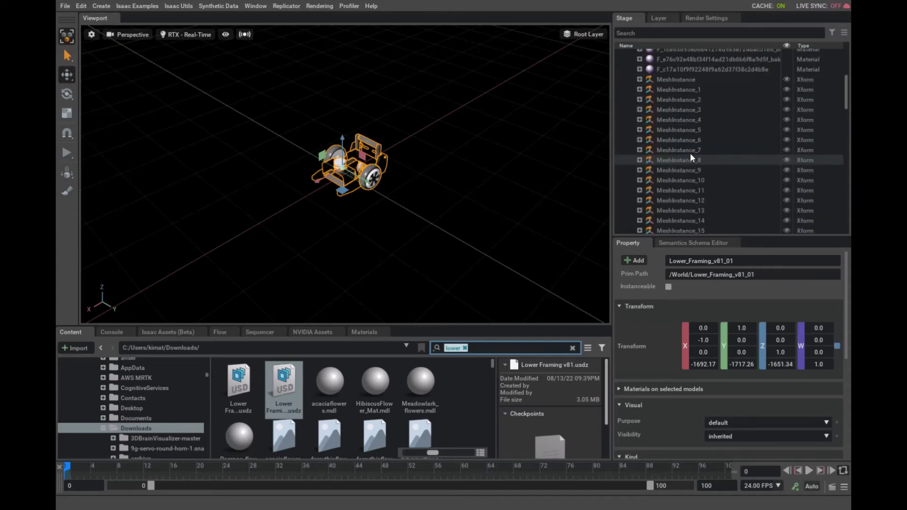
left_click(639, 79)
left_click(679, 91)
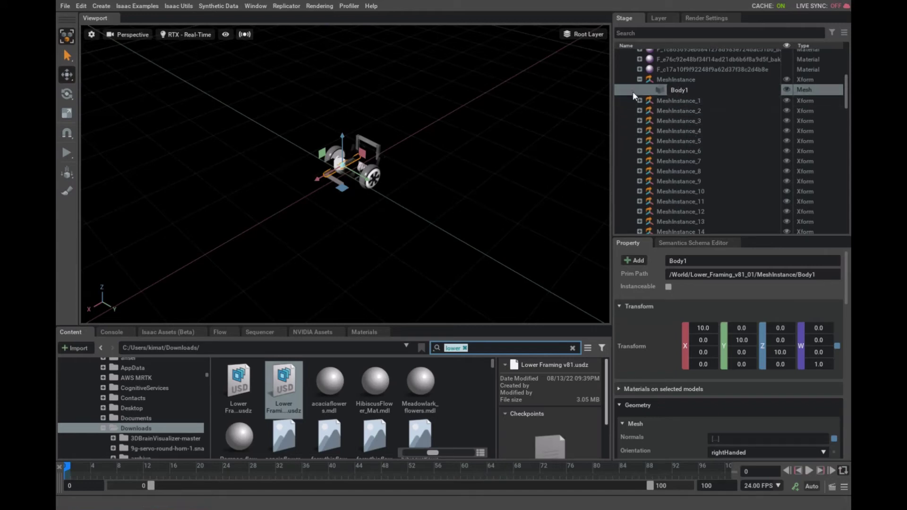
scroll(633, 97, "up", 5)
left_click(655, 85)
Create an empty Xform inside Lower_Framing_v81_01 and scroll to find it at the tree's end.
right_click(661, 83)
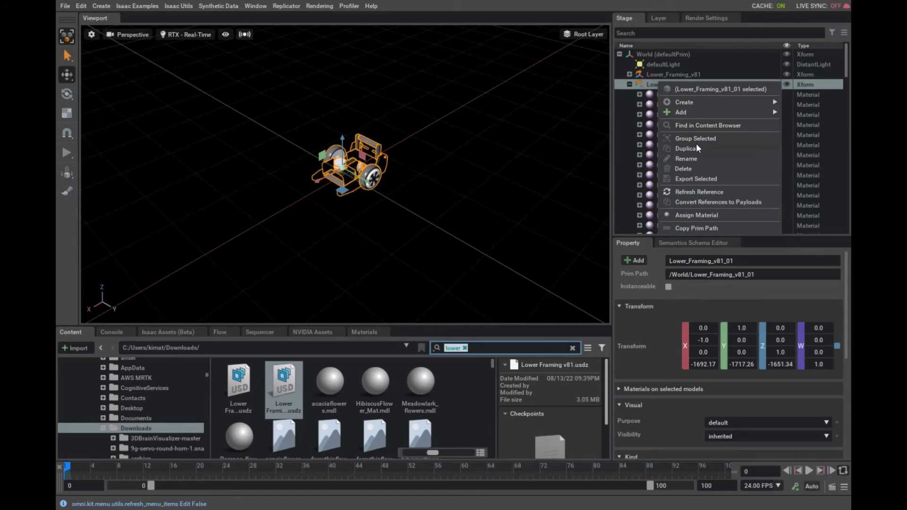
mouse_move(767, 102)
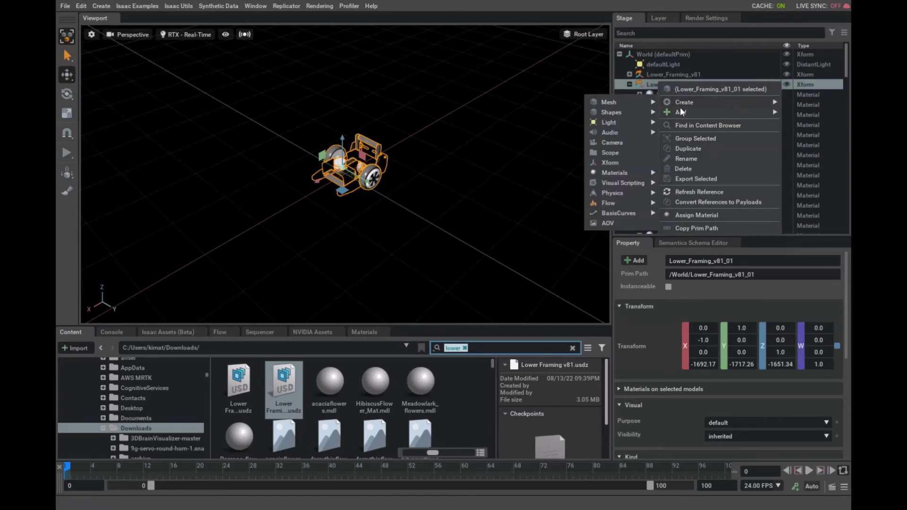
left_click(611, 162)
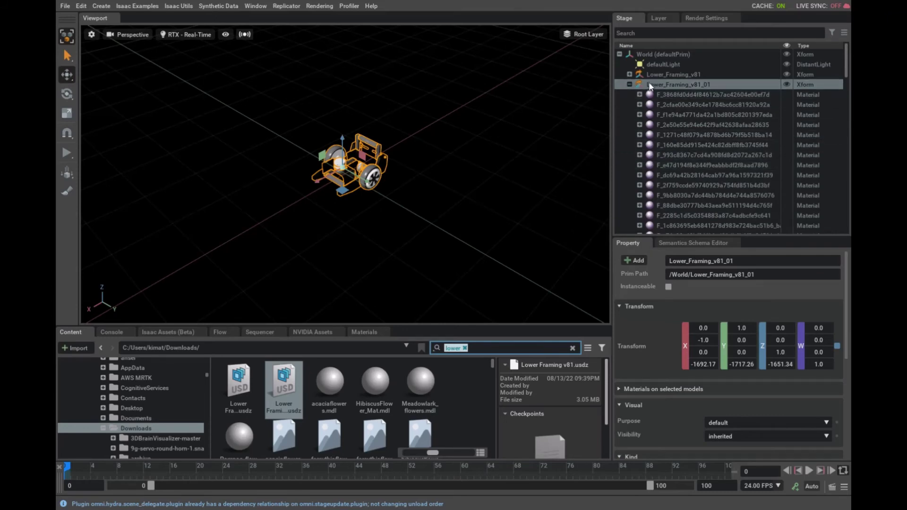
scroll(664, 116, "down", 15)
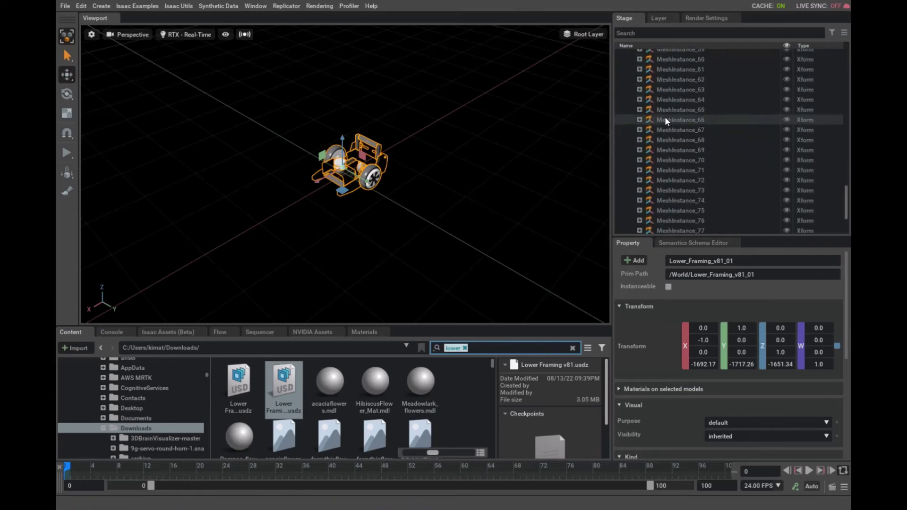
scroll(665, 118, "up", 12)
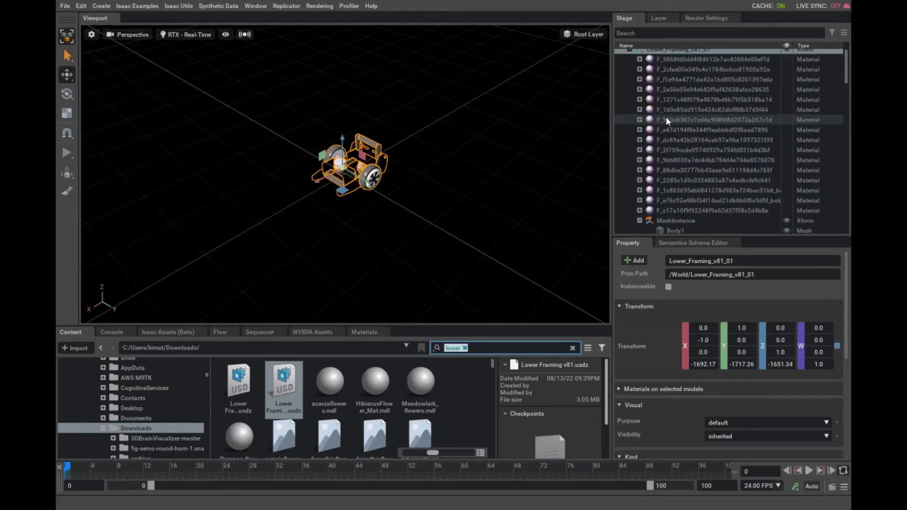
scroll(665, 119, "down", 12)
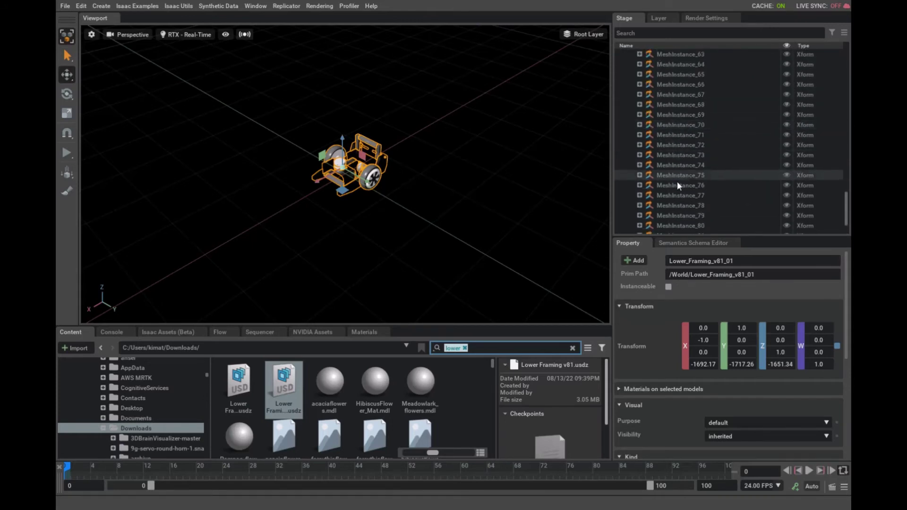
scroll(676, 181, "down", 3)
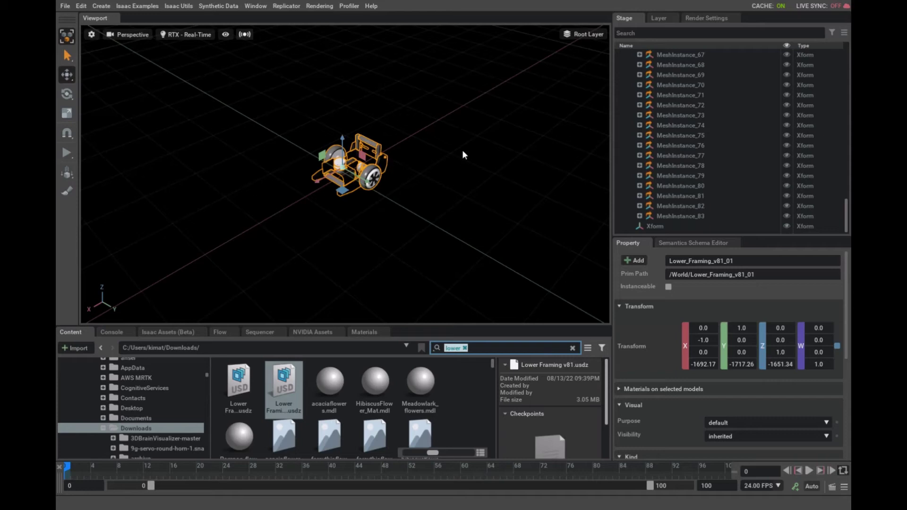
Expand MeshInstance_73, pick the Scale tool, and rename the empty Xform to Left_Hub_Wheel.
left_click(640, 115)
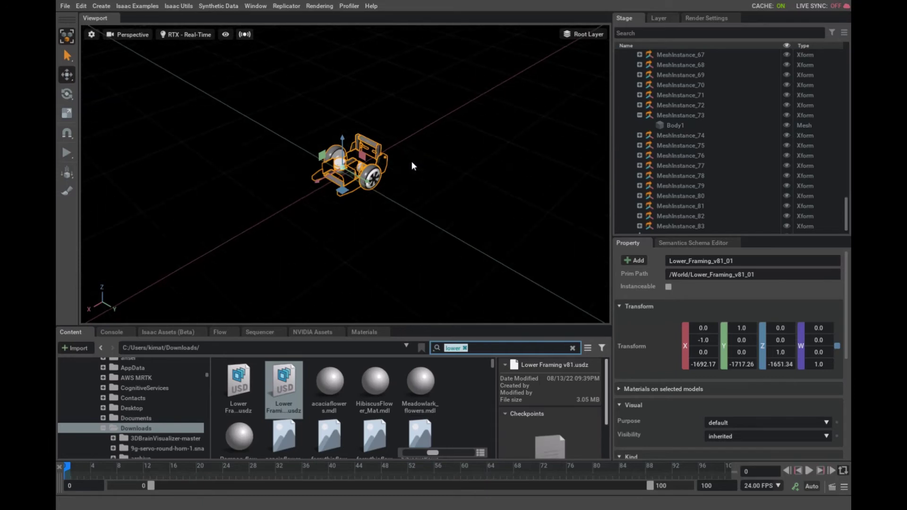
left_click(72, 113)
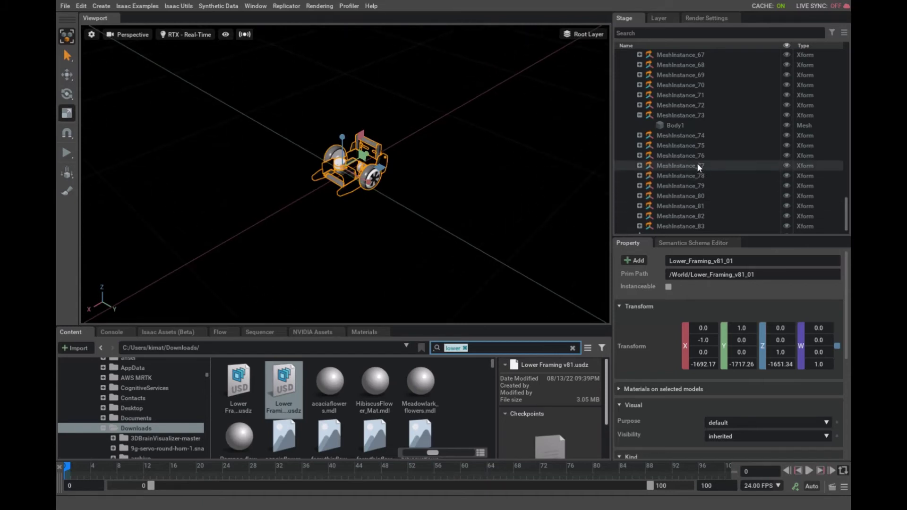
scroll(666, 222, "down", 1)
double_click(657, 225)
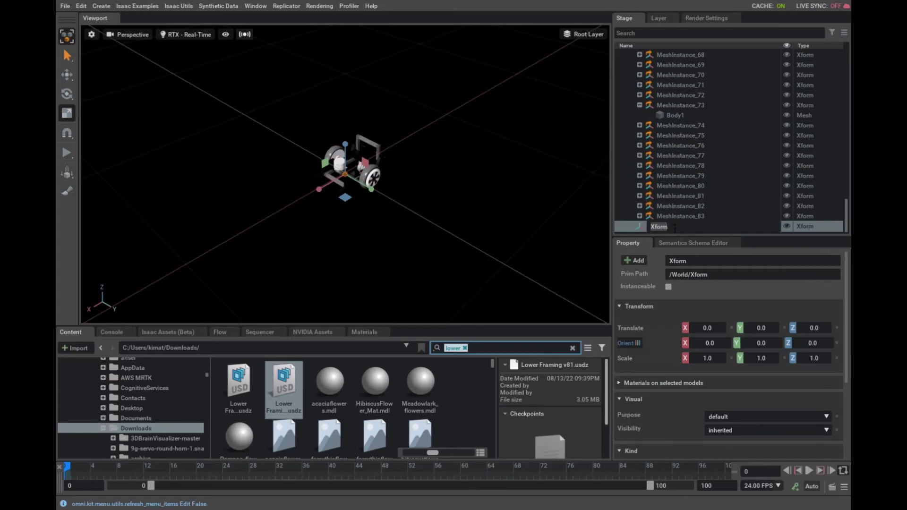
type("Left_Hub")
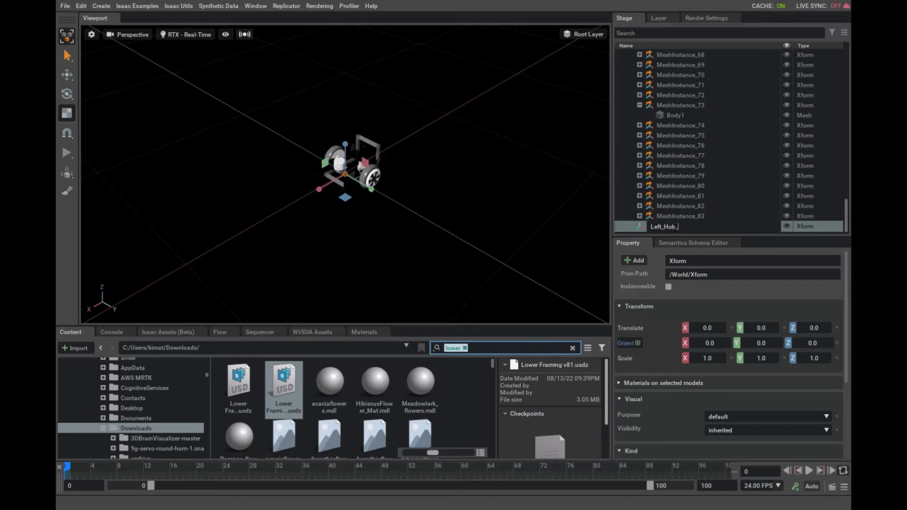
type("_Wheel")
Select the wheel's Body1 mesh under MeshInstance_6 and drag it elsewhere in the Stage tree.
left_click(375, 178)
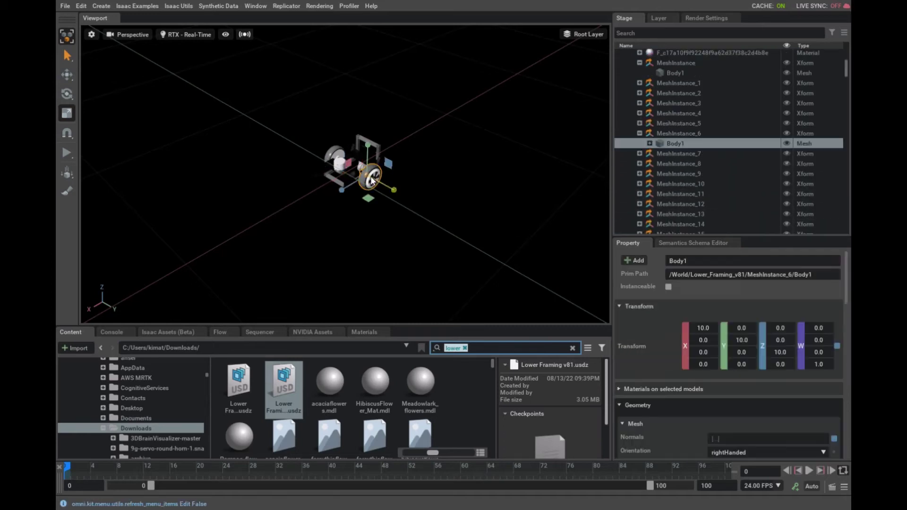
right_click(664, 141)
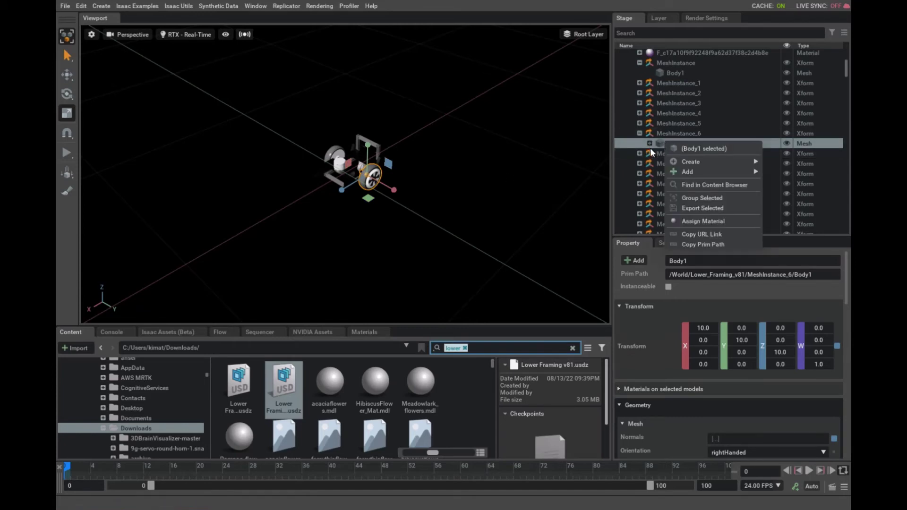
left_click(659, 141)
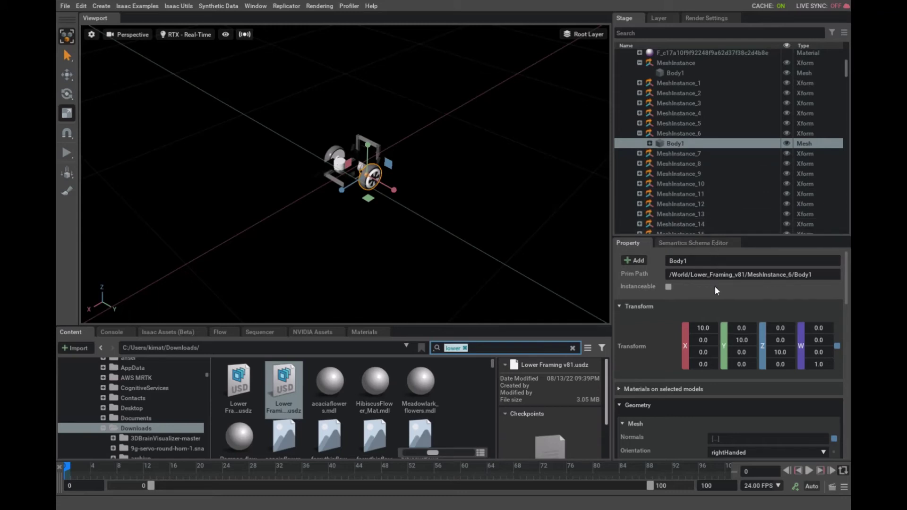
scroll(683, 151, "down", 7)
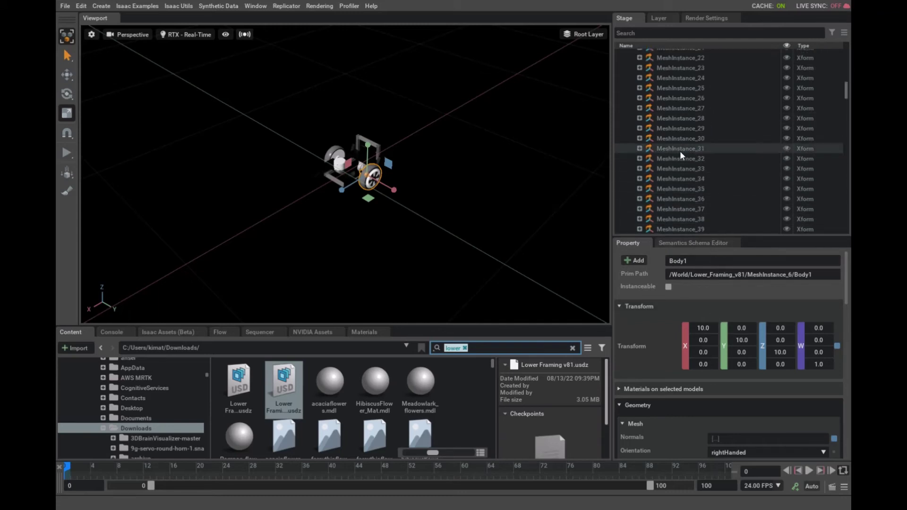
scroll(671, 69, "up", 4)
left_click_drag(673, 58, 725, 238)
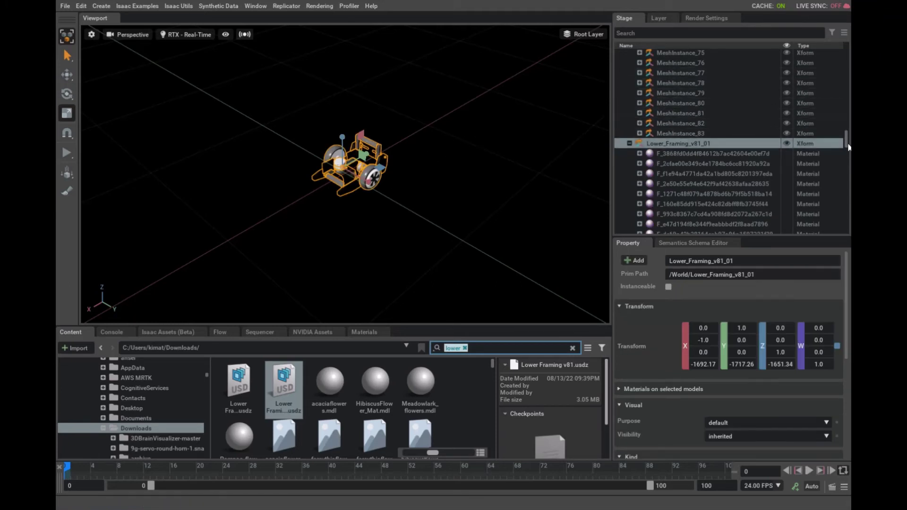
left_click_drag(846, 139, 847, 47)
Add a Physics Scene under World, with gravity 9.8 along -Z and the TGS solver.
left_click(661, 55)
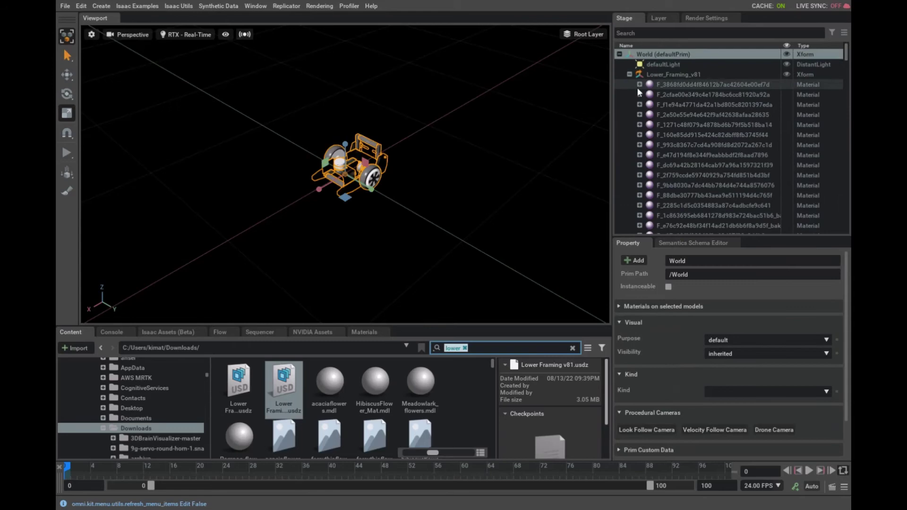
left_click(101, 6)
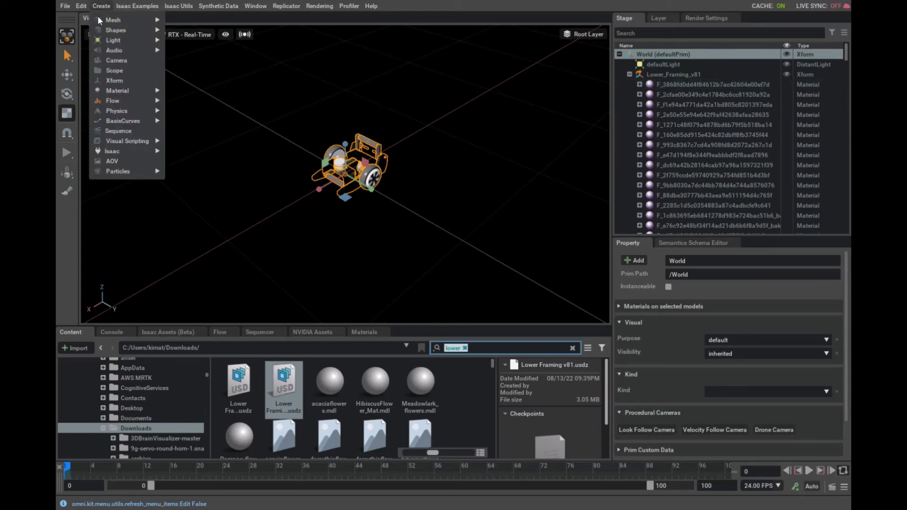
mouse_move(124, 120)
mouse_move(149, 112)
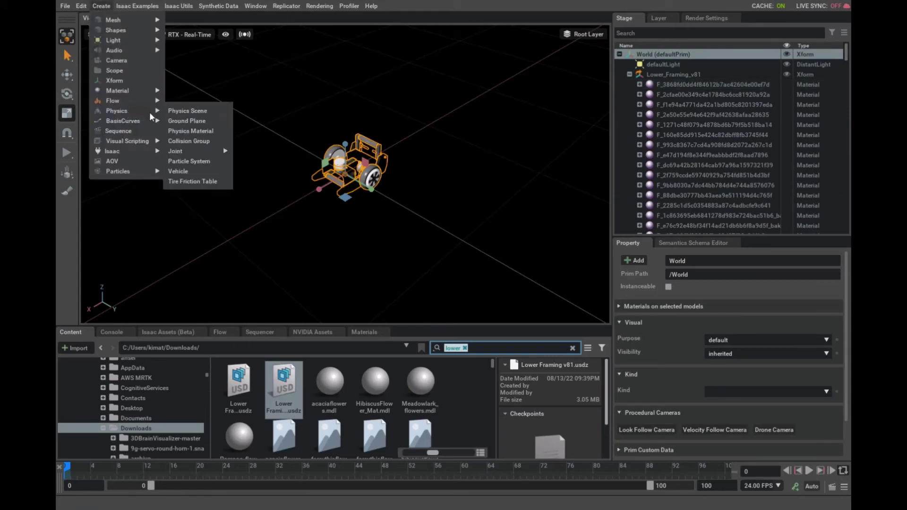
left_click(196, 111)
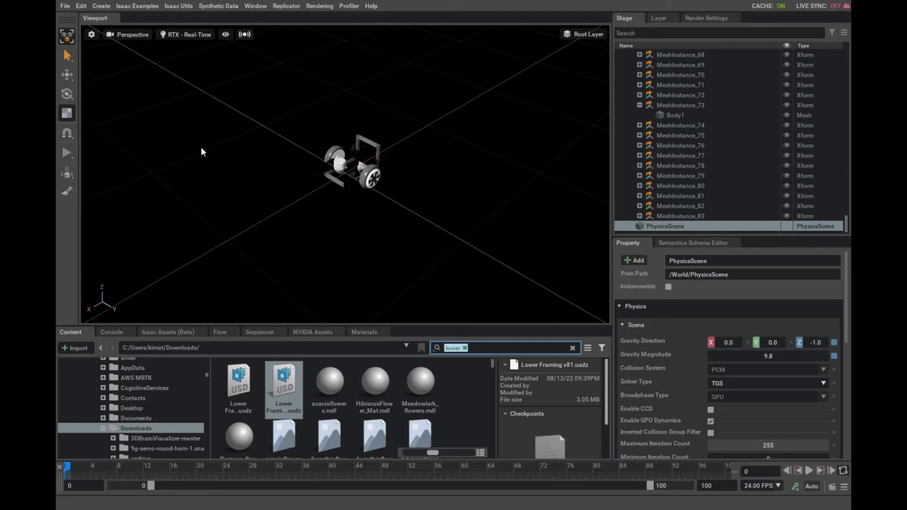
scroll(755, 134, "up", 10)
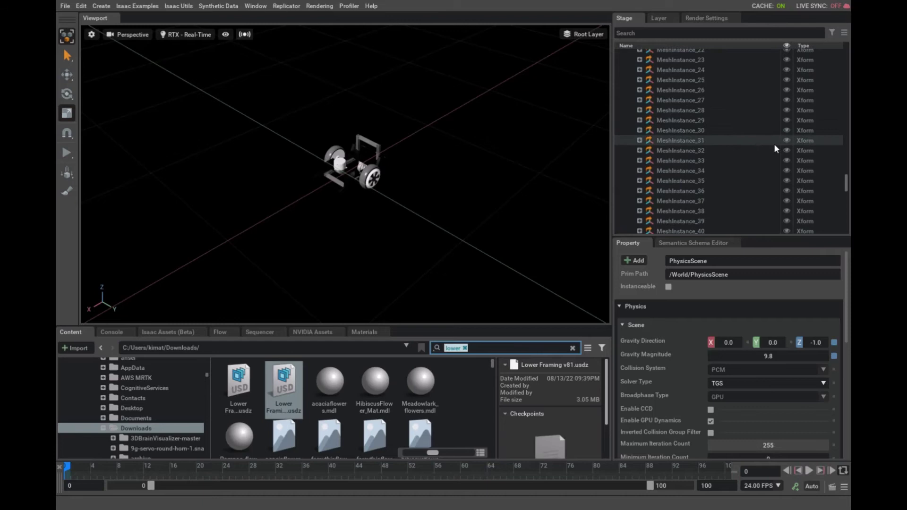
left_click_drag(848, 183, 845, 51)
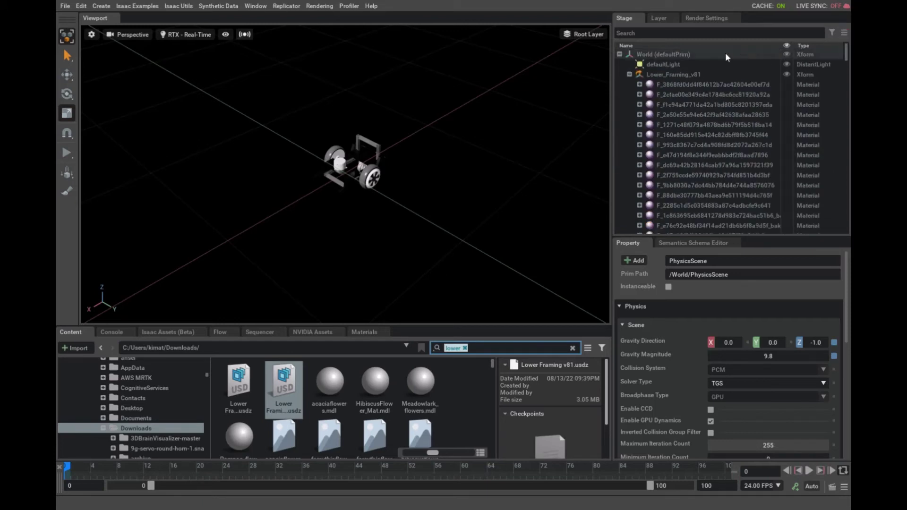
Create a Sphere Light under World (intensity 30000, 6500 color temperature) and select it.
right_click(663, 55)
mouse_move(689, 77)
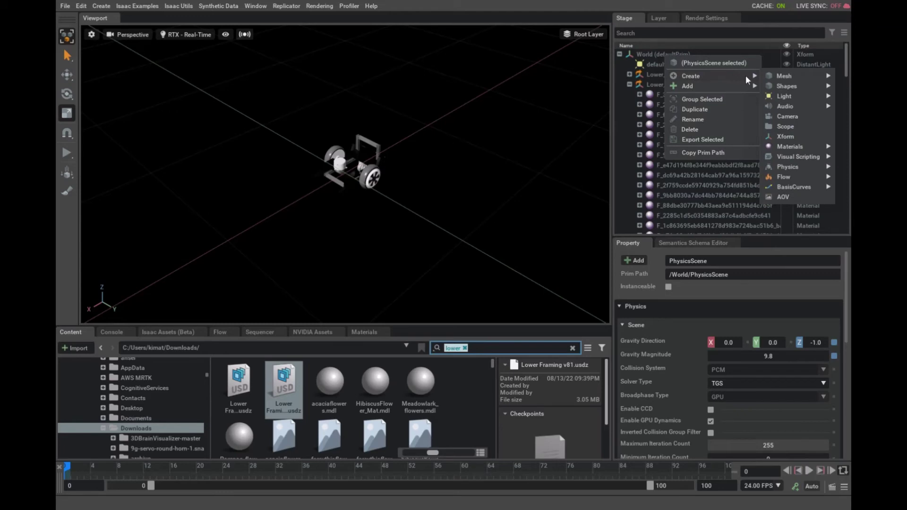
mouse_move(794, 94)
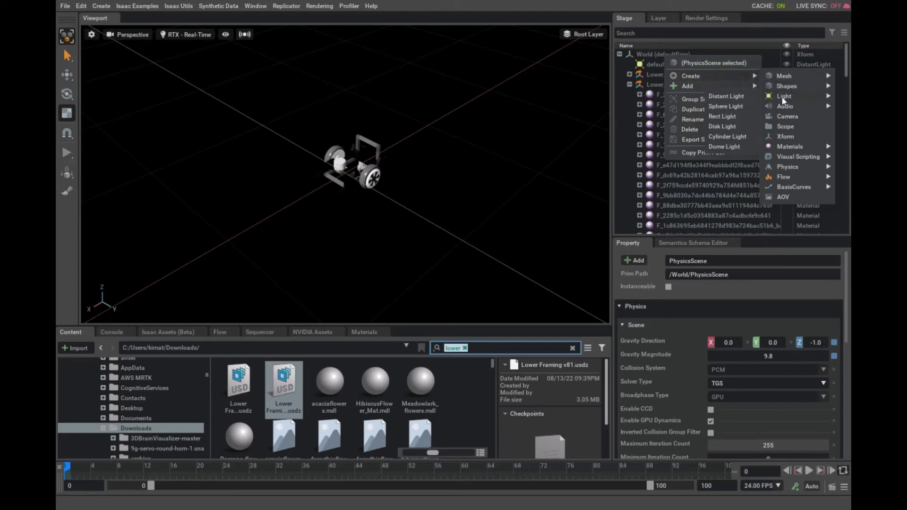
left_click(733, 103)
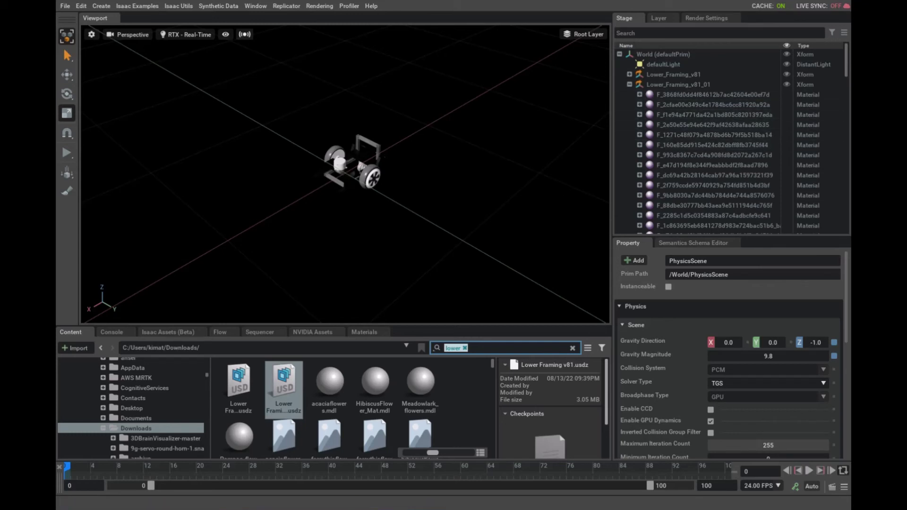
left_click_drag(846, 63, 847, 257)
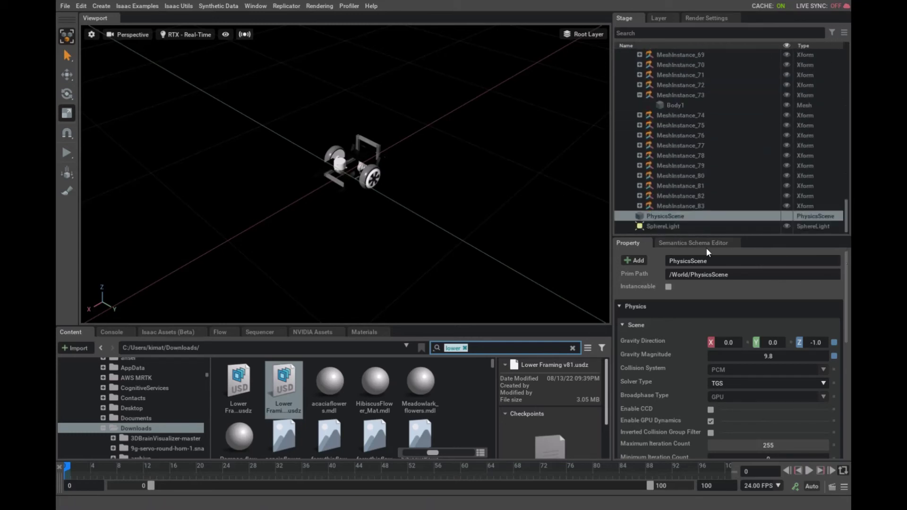
left_click(669, 227)
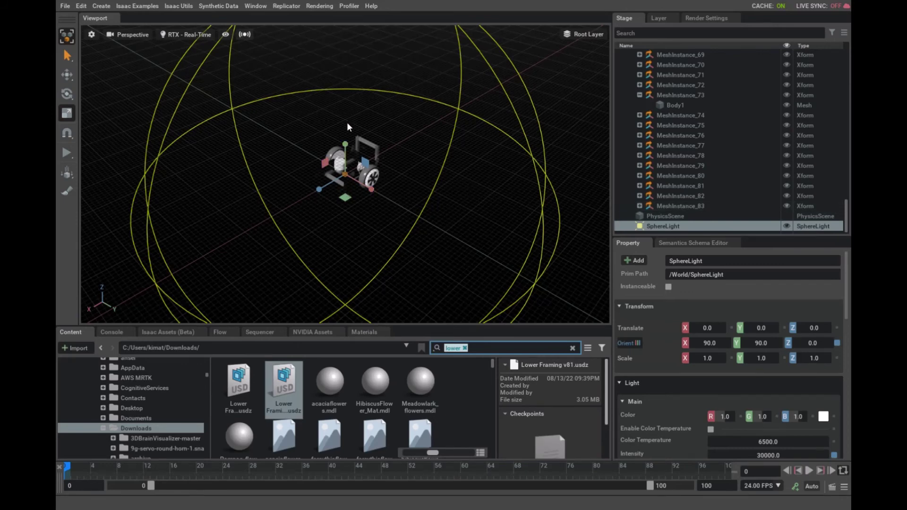
Hide the original Lower_Framing_v81 rover, leaving the Lower_Framing_v81_01 copy visible.
left_click(66, 74)
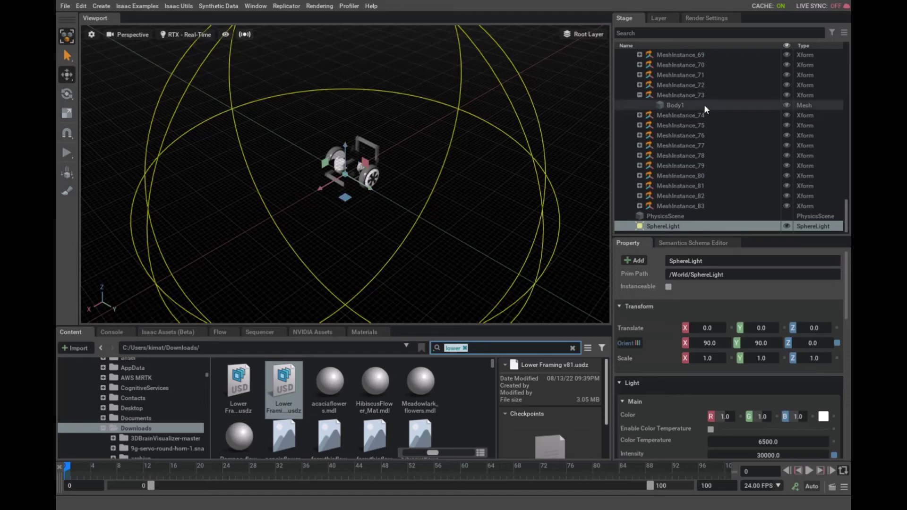
scroll(703, 109, "up", 15)
scroll(702, 113, "up", 10)
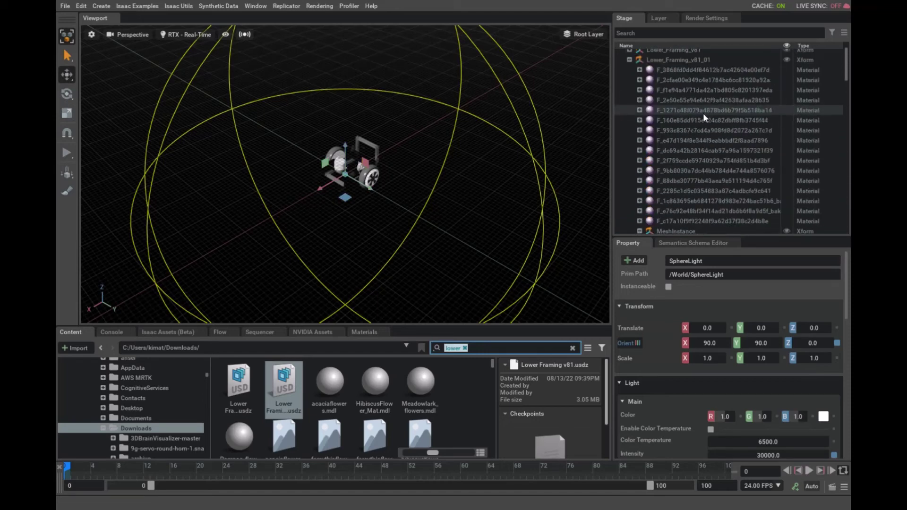
left_click(786, 84)
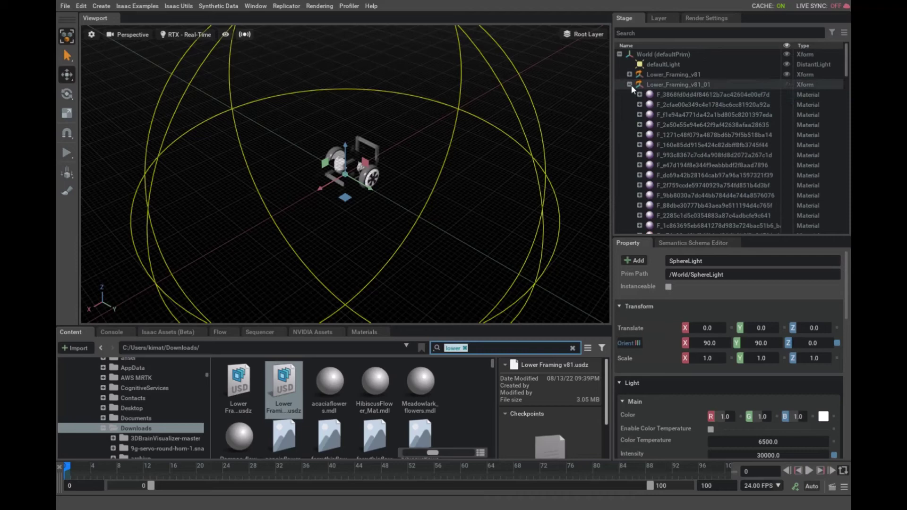
left_click(630, 84)
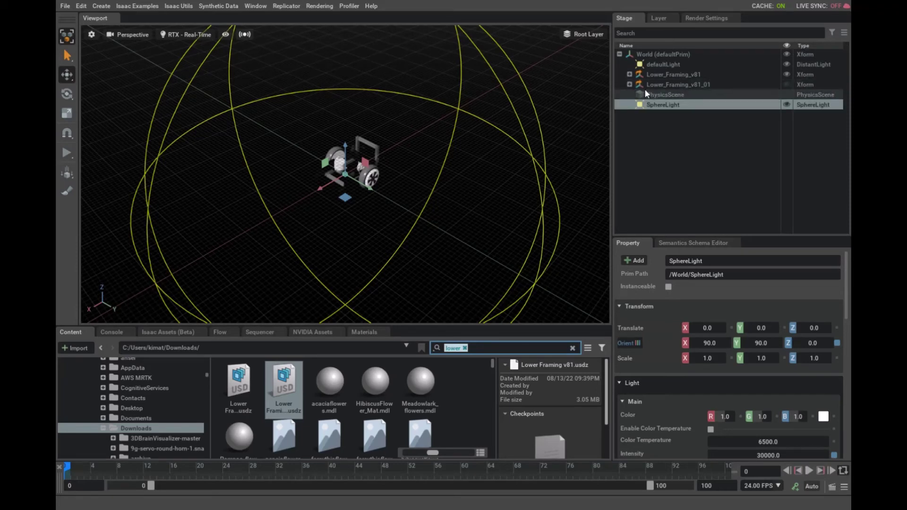
left_click(785, 74)
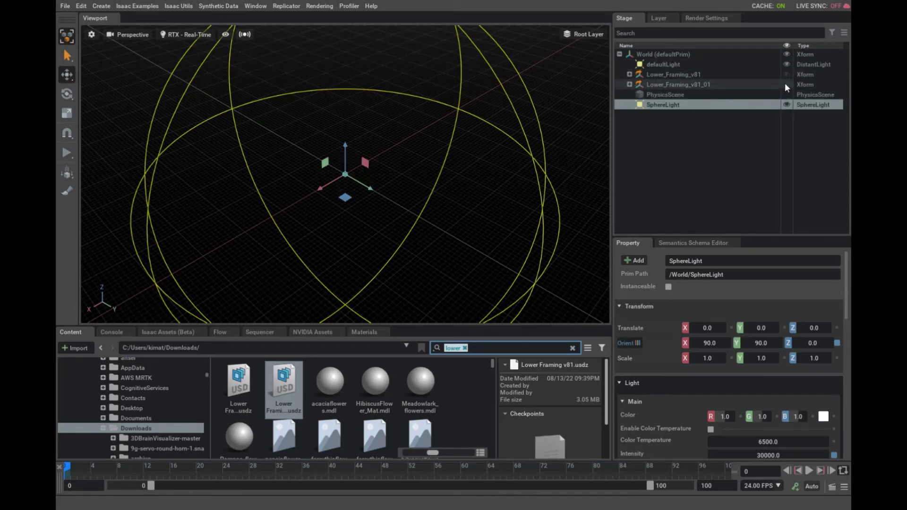
left_click(786, 84)
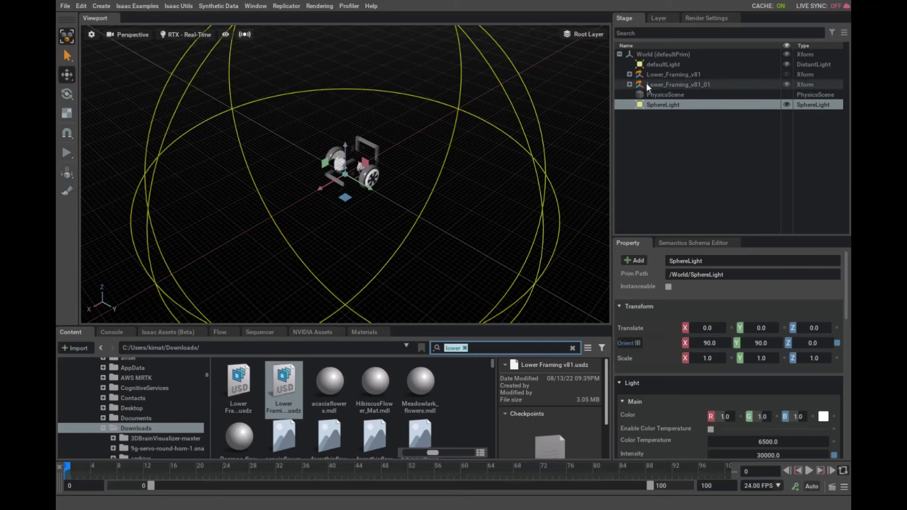
Frame the Lower_Framing_v81_01 copy, raise it along Z to -1533.949, then deselect.
left_click(672, 84)
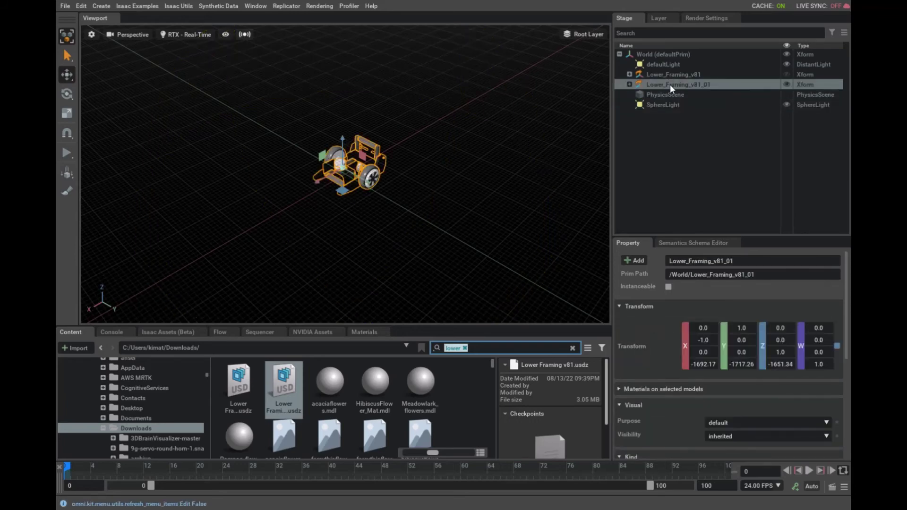
key("f")
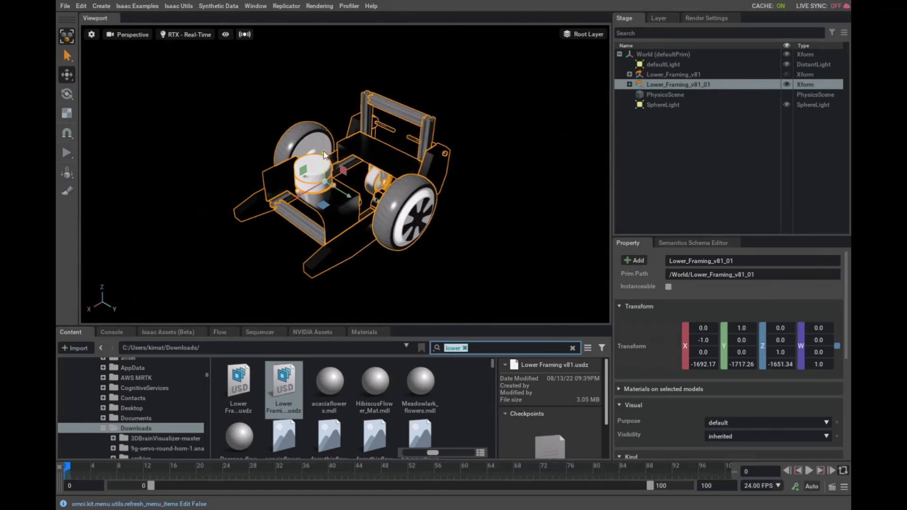
left_click_drag(323, 151, 336, 104)
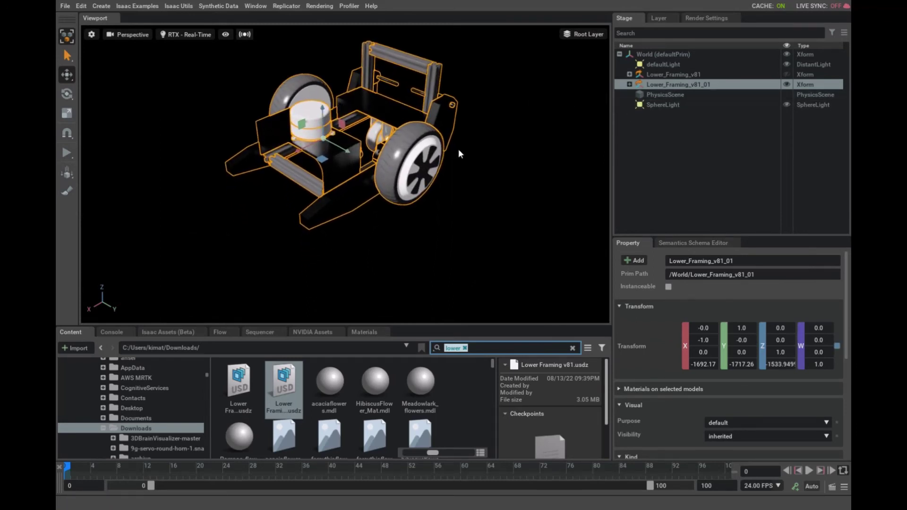
scroll(458, 149, "up", 2)
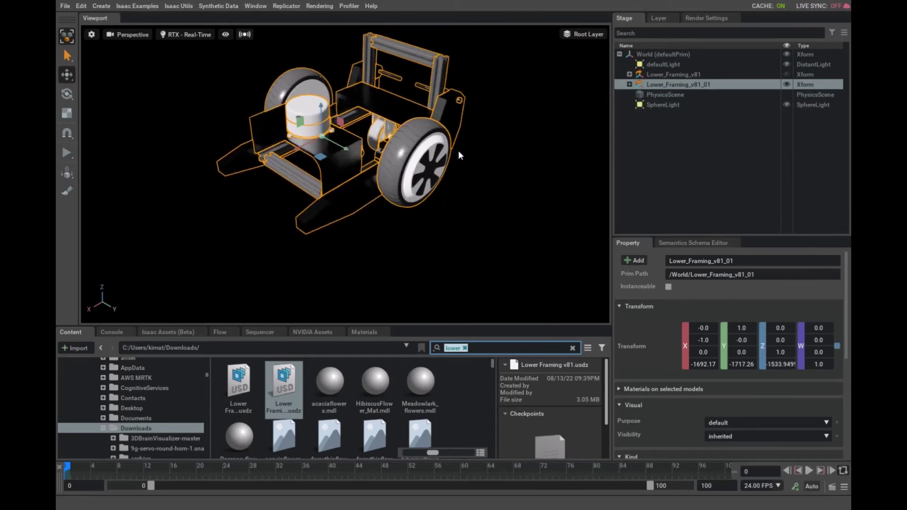
scroll(458, 150, "down", 1)
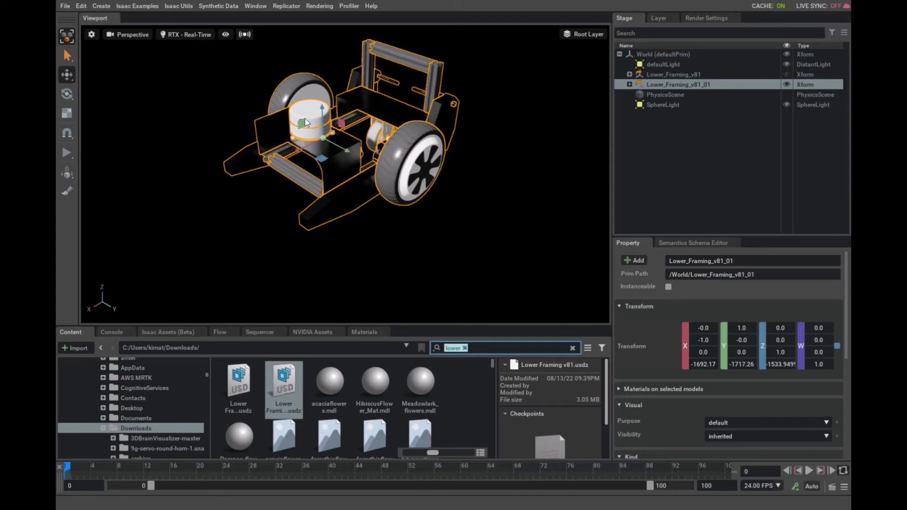
left_click(195, 210)
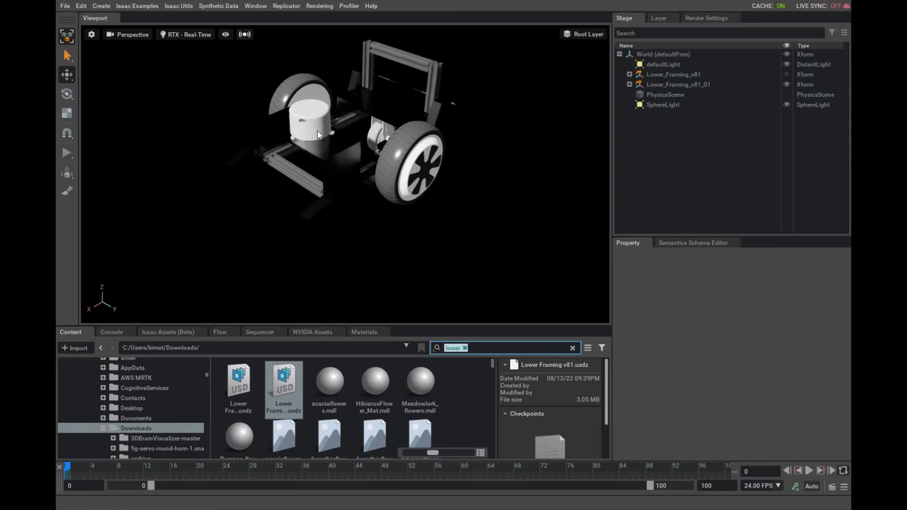
With the white LiDAR-top cylinder selected, add a rotating Lidar via Isaac > Sensors.
left_click(316, 118)
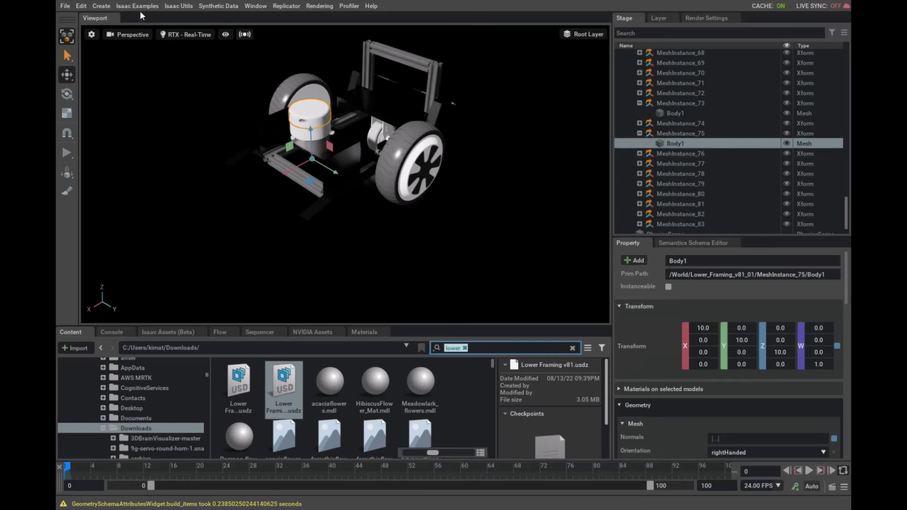
left_click(98, 6)
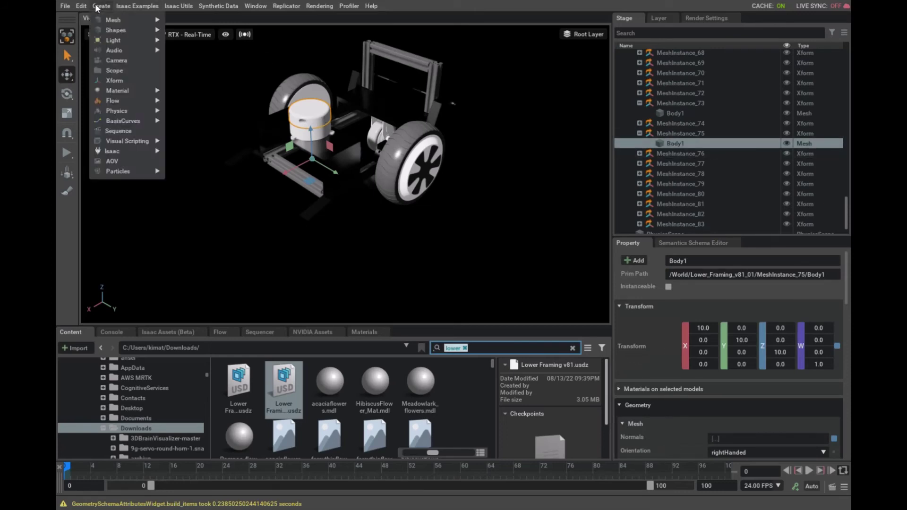
mouse_move(125, 150)
mouse_move(180, 151)
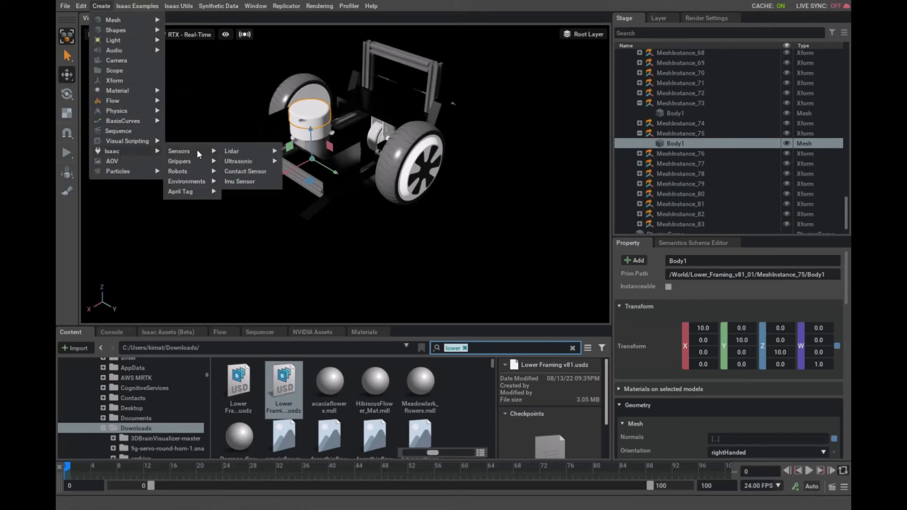
mouse_move(206, 161)
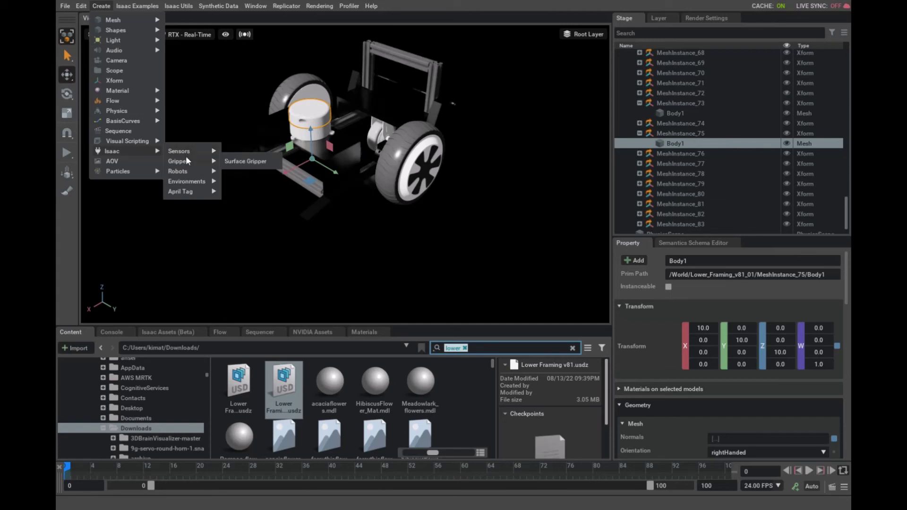
mouse_move(193, 184)
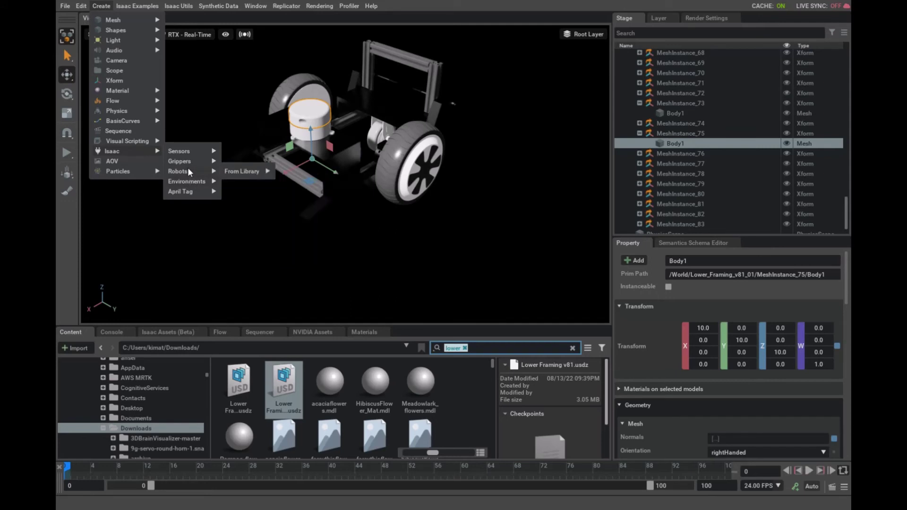
mouse_move(246, 172)
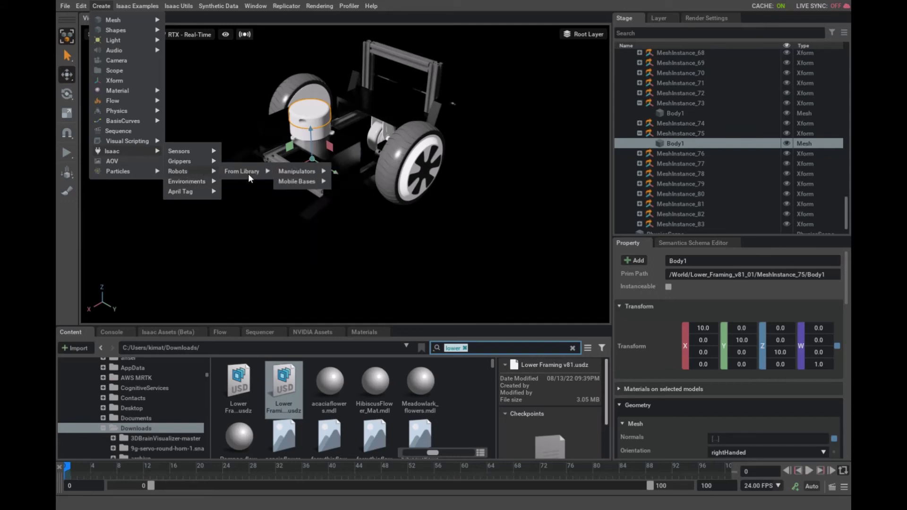
mouse_move(313, 174)
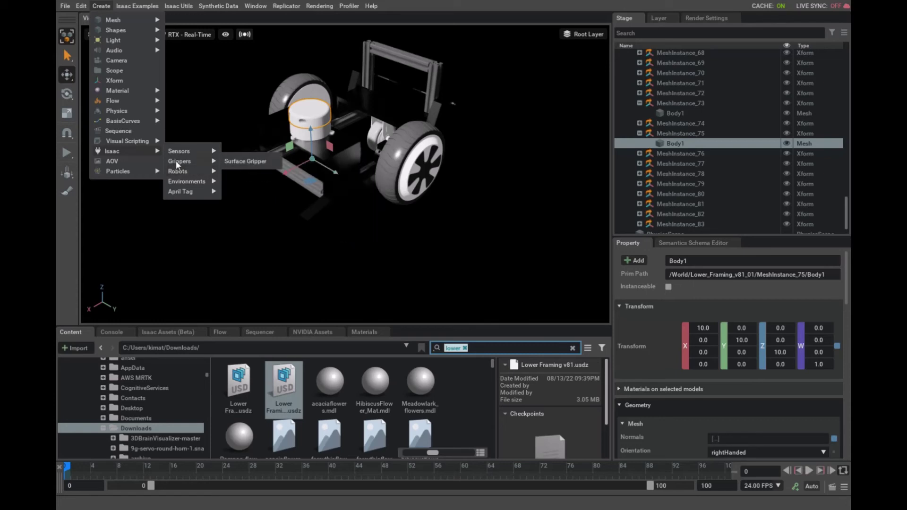
mouse_move(236, 151)
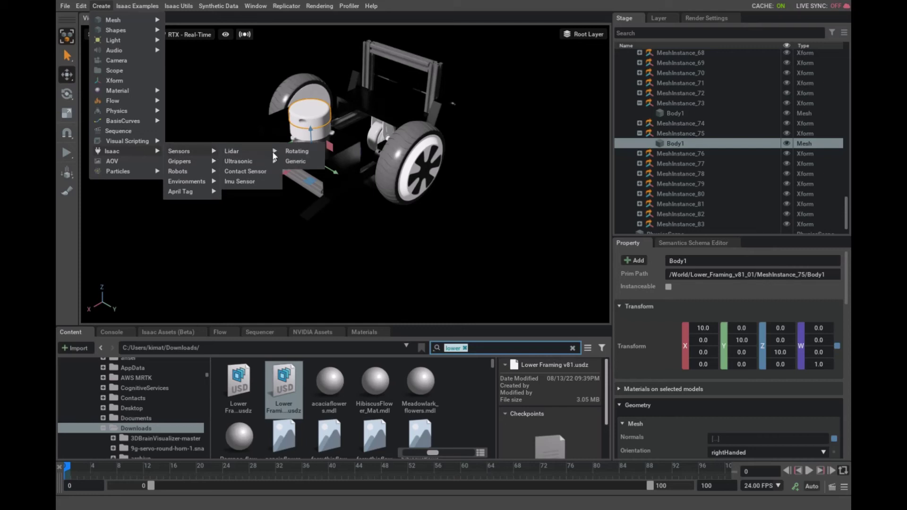
left_click(303, 152)
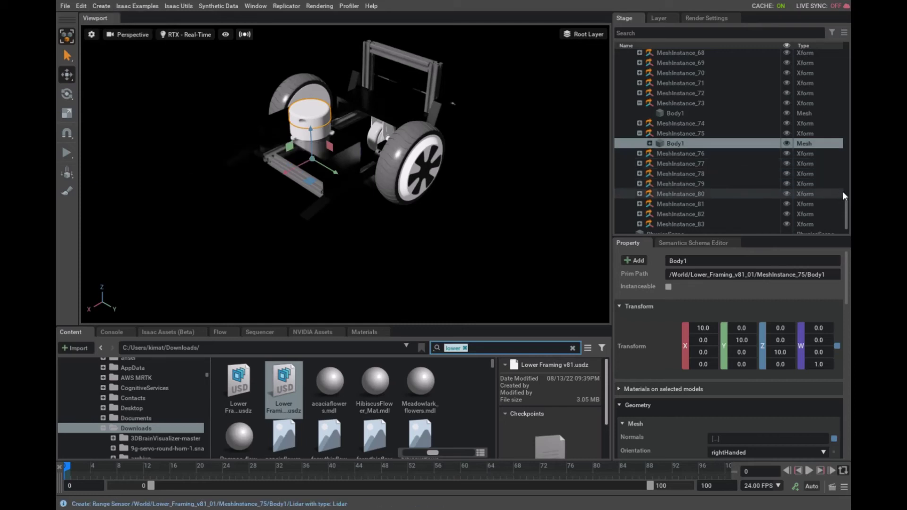
Expand Lower_Framing_v81_01 in the Stage tree and add another rotating Lidar under Body1.
scroll(737, 198, "up", 6)
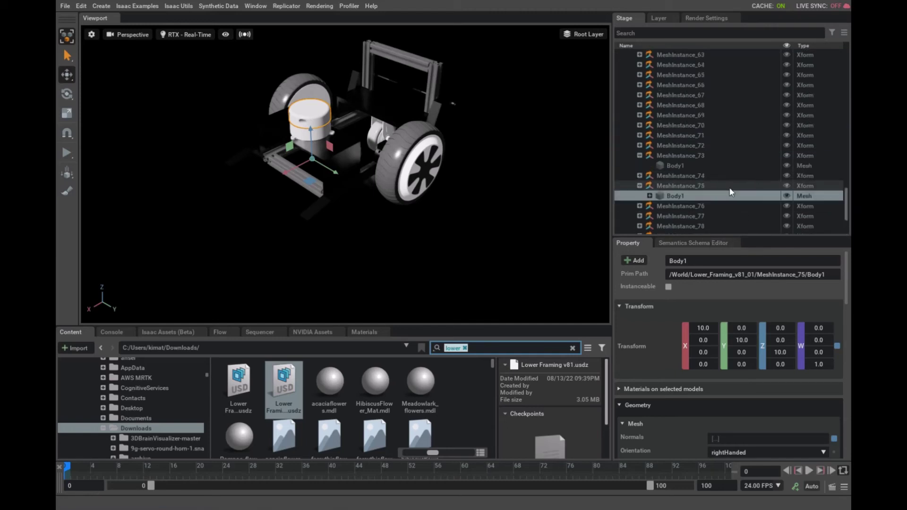
scroll(730, 193, "up", 10)
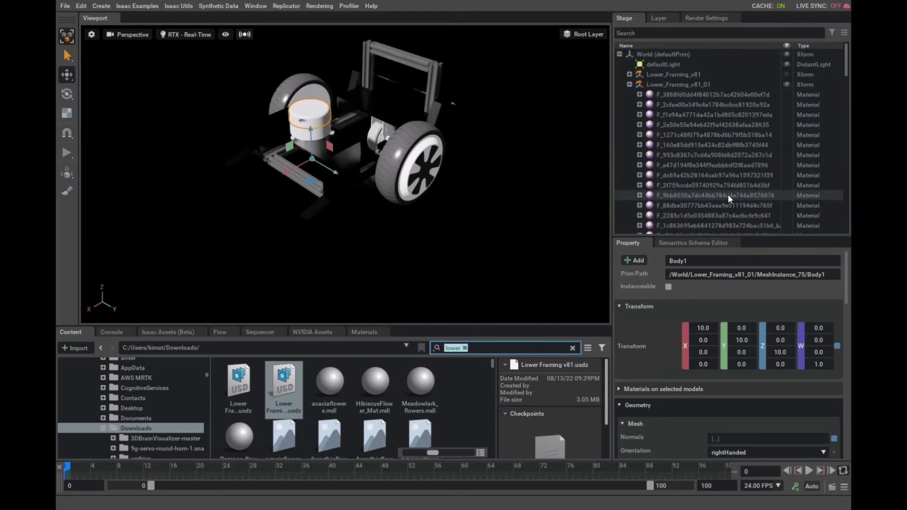
left_click(629, 85)
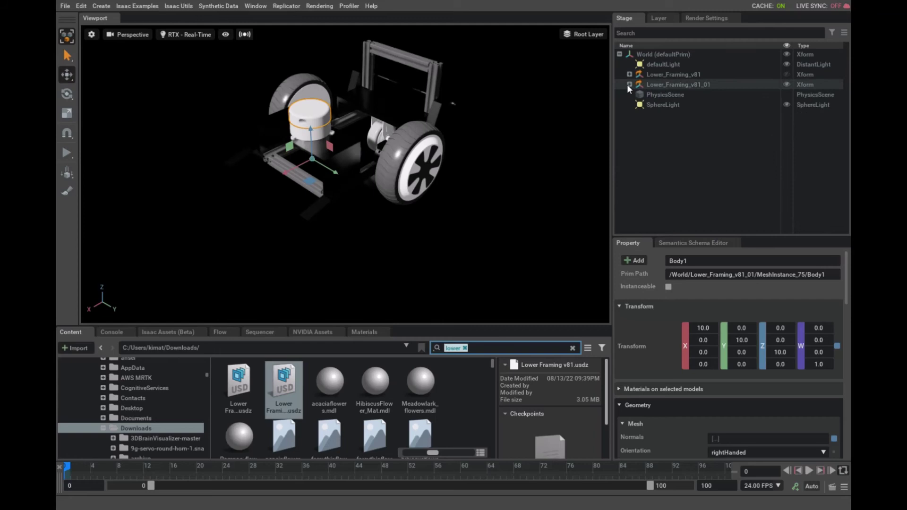
left_click(629, 84)
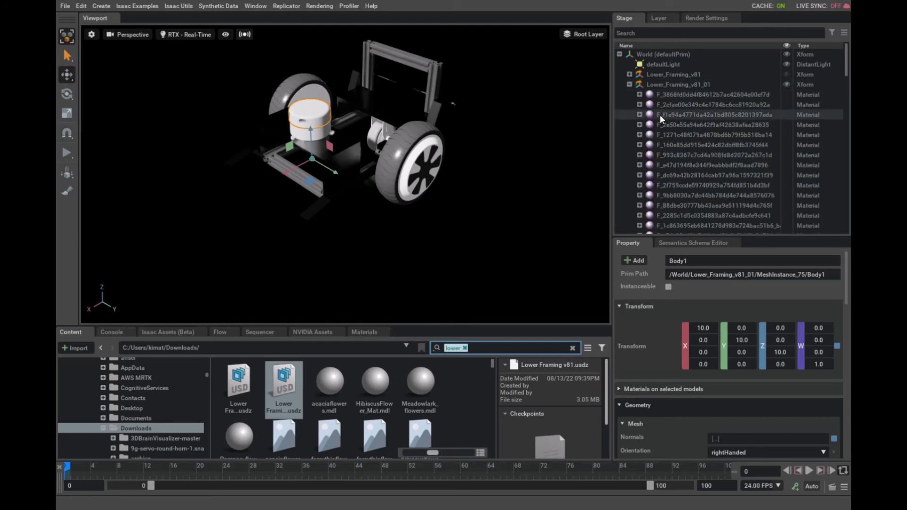
scroll(665, 122, "down", 8)
scroll(668, 118, "down", 12)
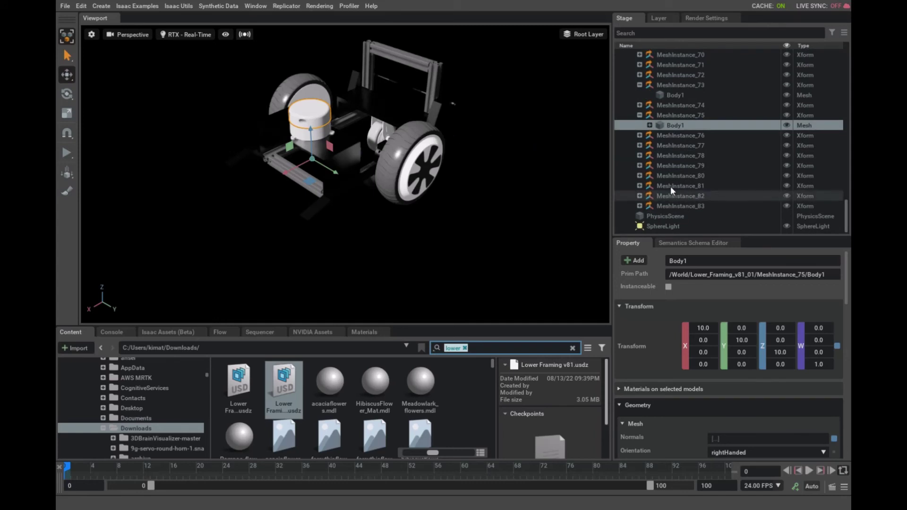
left_click(101, 6)
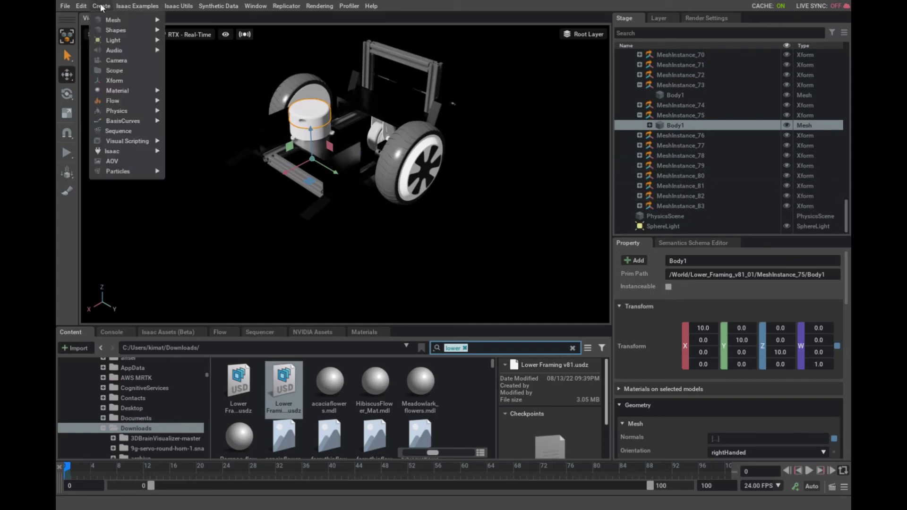
mouse_move(141, 151)
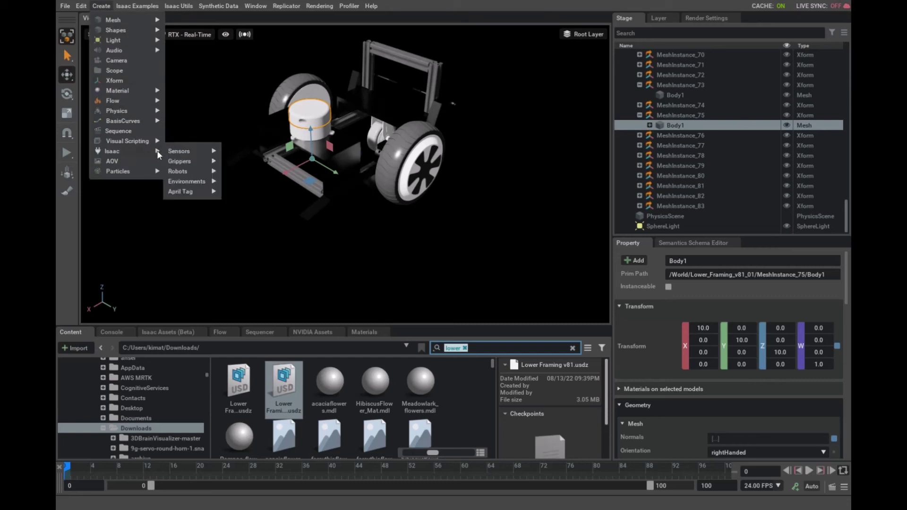
mouse_move(211, 152)
mouse_move(260, 151)
left_click(297, 152)
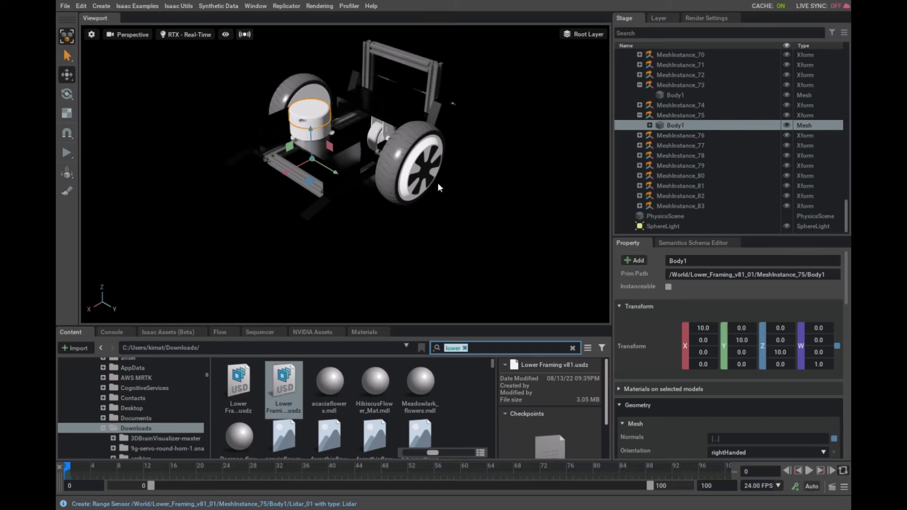
Expand Body1 and delete the duplicate Lidar_01.
left_click(650, 125)
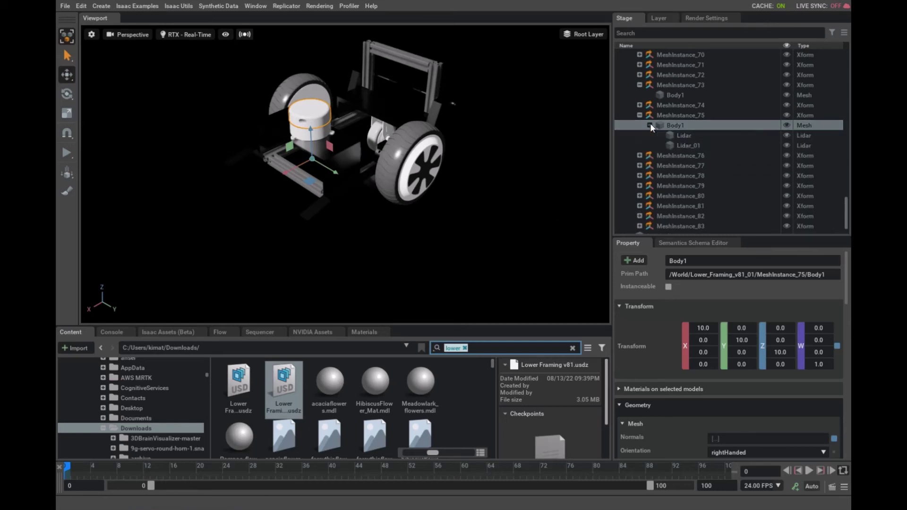
right_click(694, 143)
left_click(728, 217)
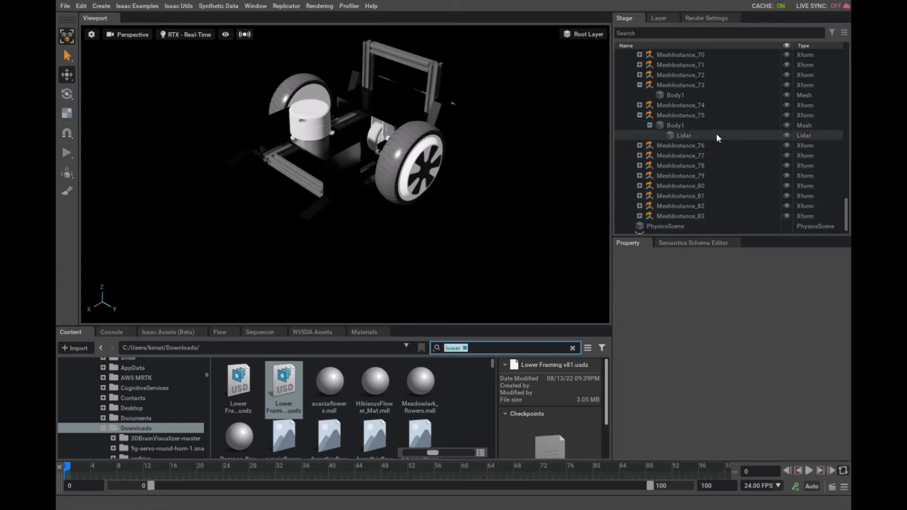
In the Lidar's Raw USD Properties, enable drawLines and set rotationRate to 10.
left_click(687, 135)
scroll(734, 350, "down", 5)
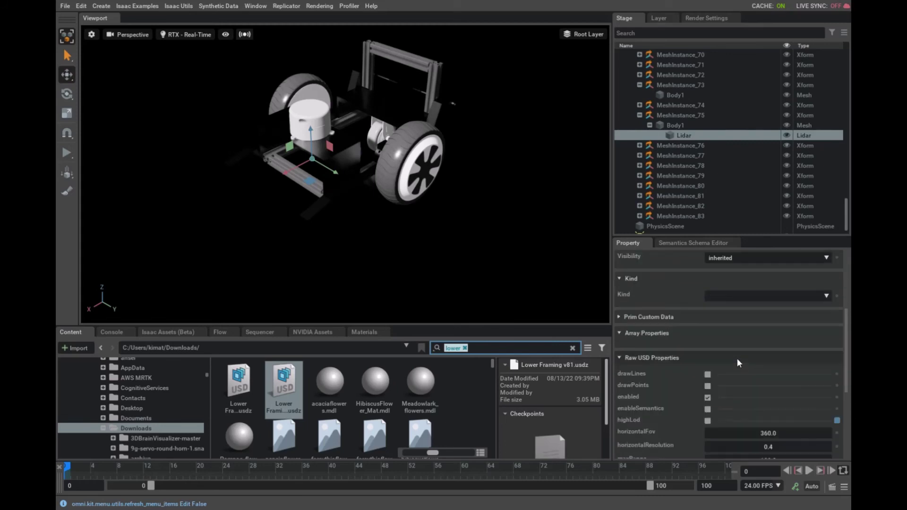
scroll(739, 370, "down", 3)
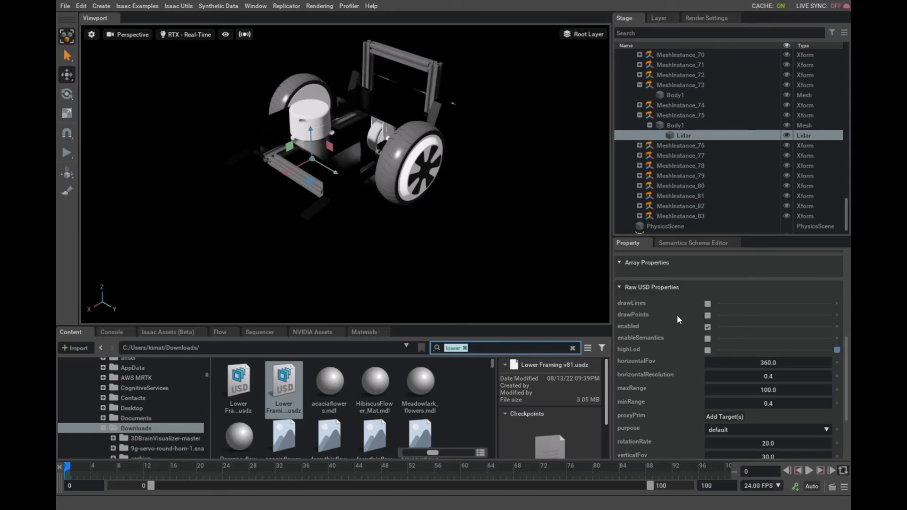
left_click(707, 304)
double_click(766, 443)
type("10")
left_click(683, 427)
scroll(732, 420, "down", 3)
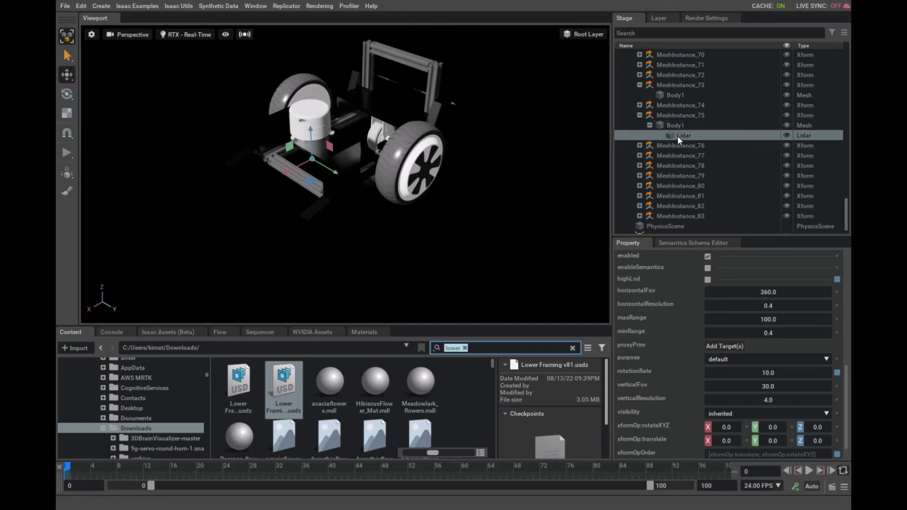
Play the simulation, set the Lidar rotationRate back to 20, then stop and replay to watch the sweep.
left_click(67, 151)
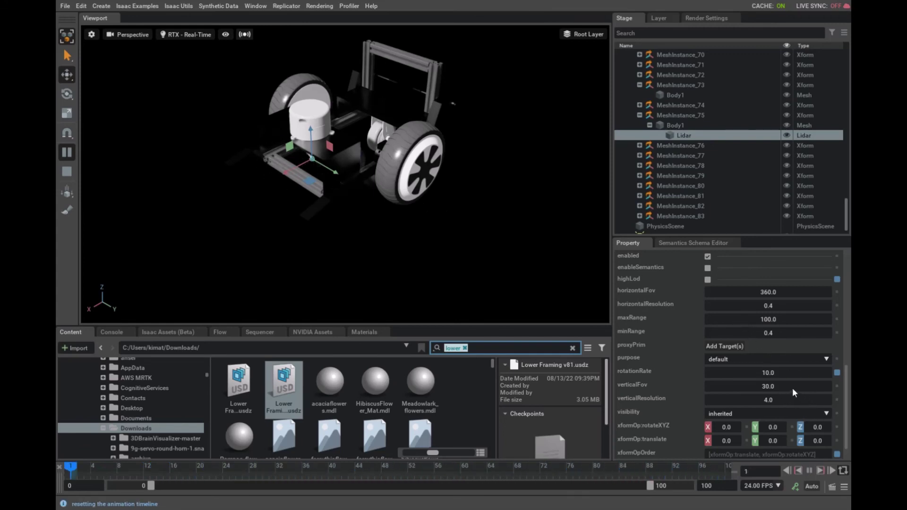
scroll(792, 388, "down", 1)
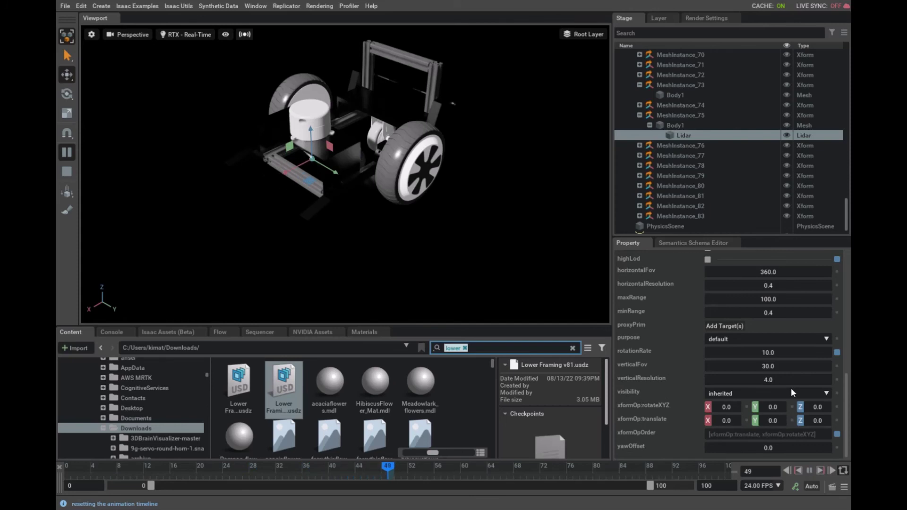
scroll(791, 387, "up", 2)
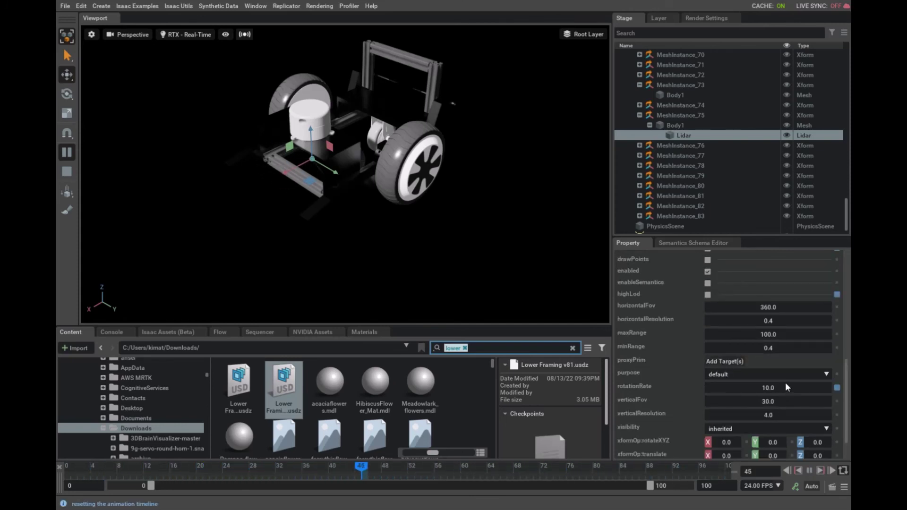
double_click(765, 388)
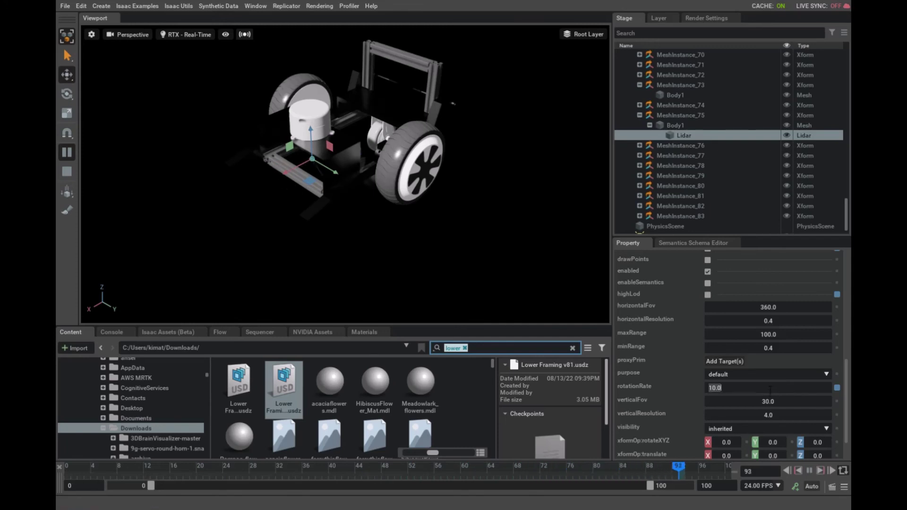
type("20")
key("Return")
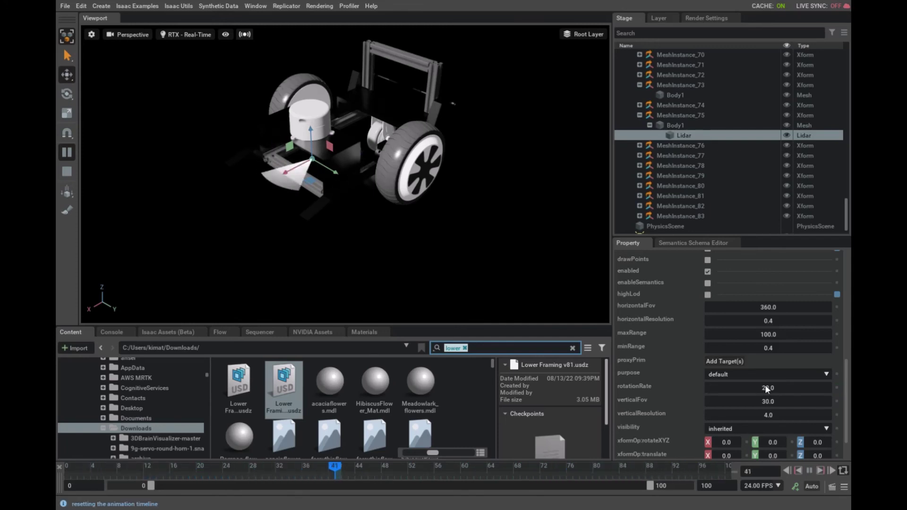
left_click(537, 293)
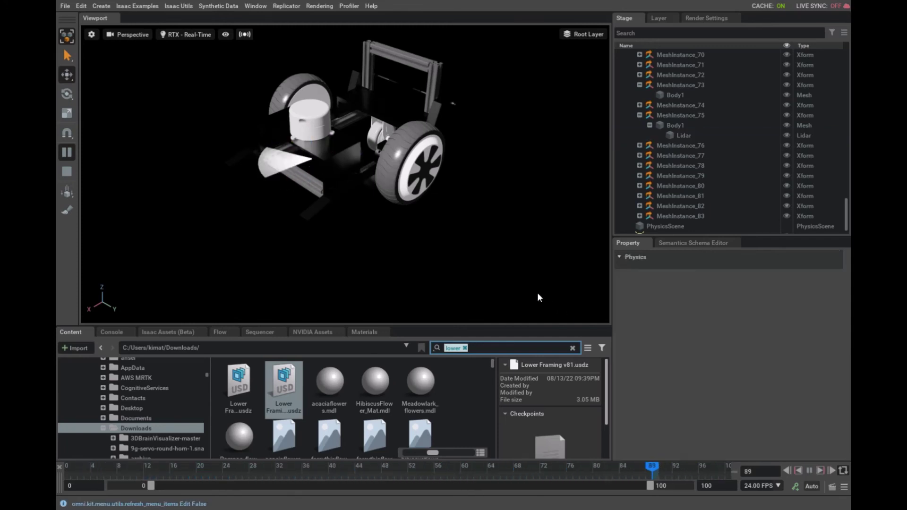
left_click(67, 171)
left_click(65, 152)
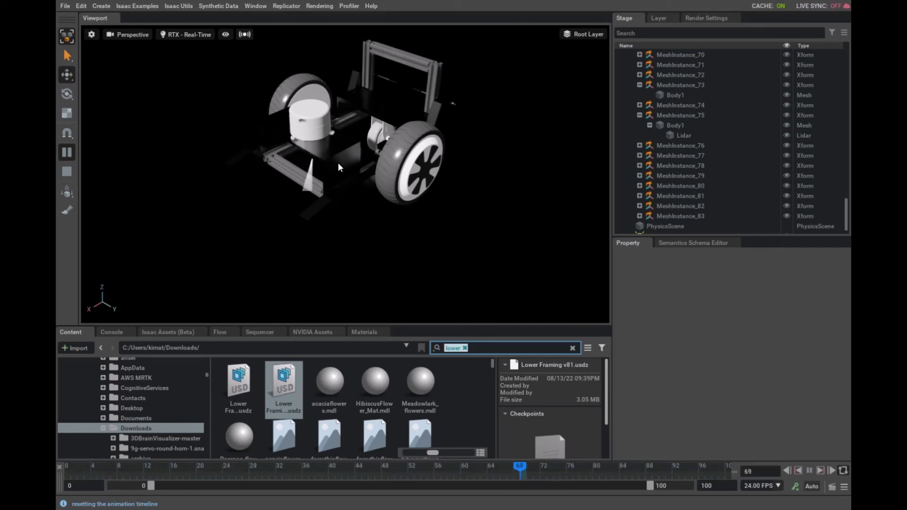
Stop the simulation, box-select the whole rover, scale it down, and orbit to inspect.
left_click(64, 170)
left_click_drag(515, 228, 189, 52)
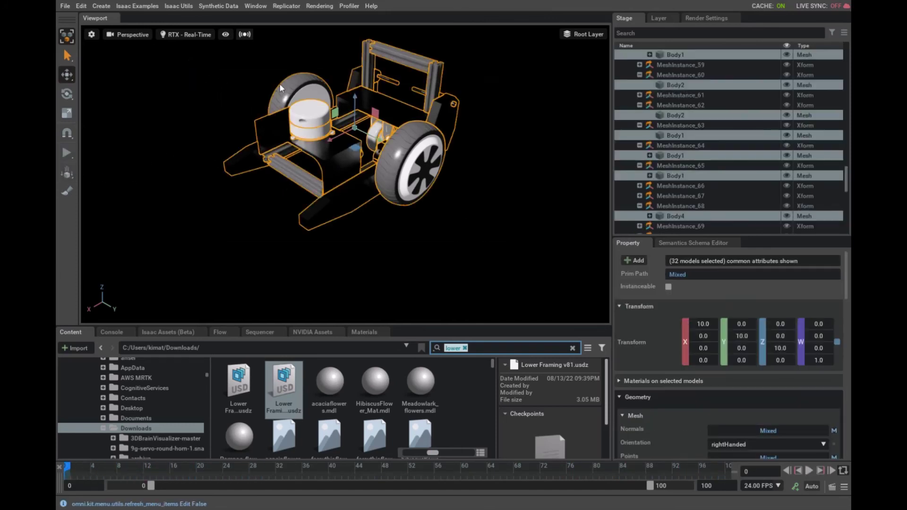
left_click(66, 113)
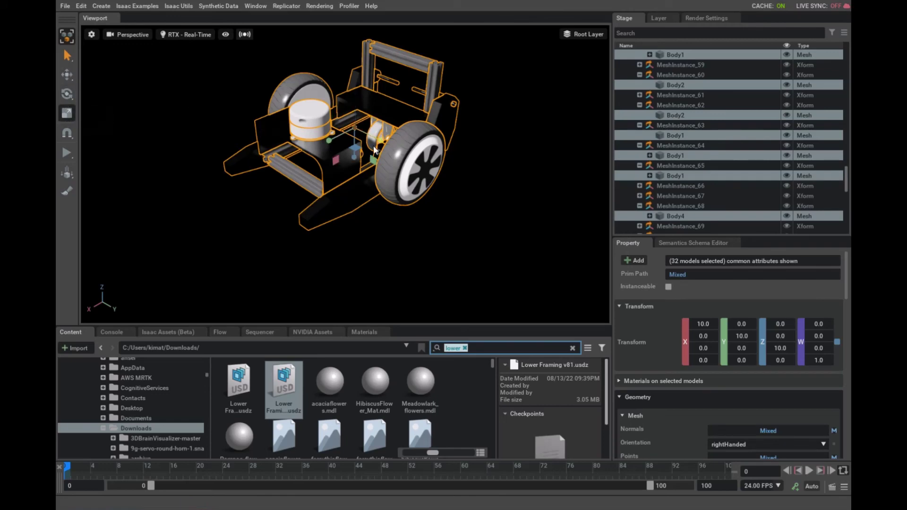
left_click_drag(353, 160, 334, 139)
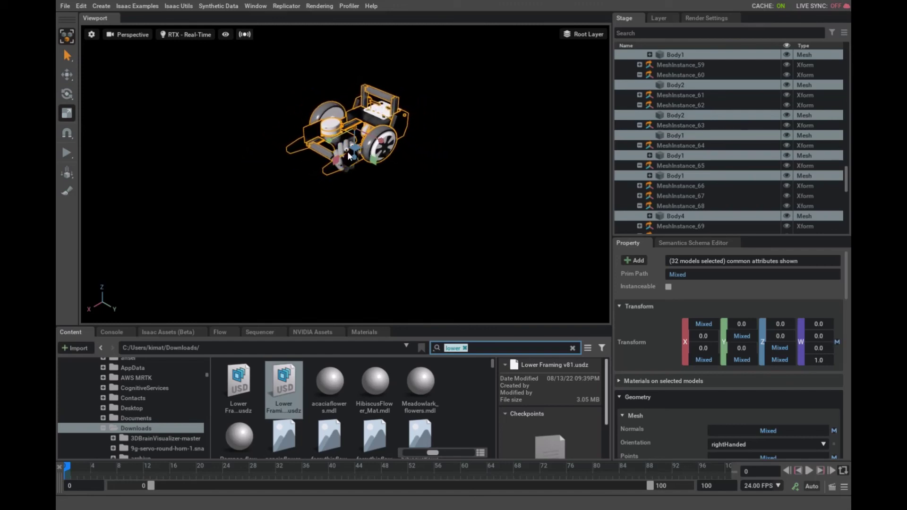
left_click_drag(401, 150, 405, 219, "alt")
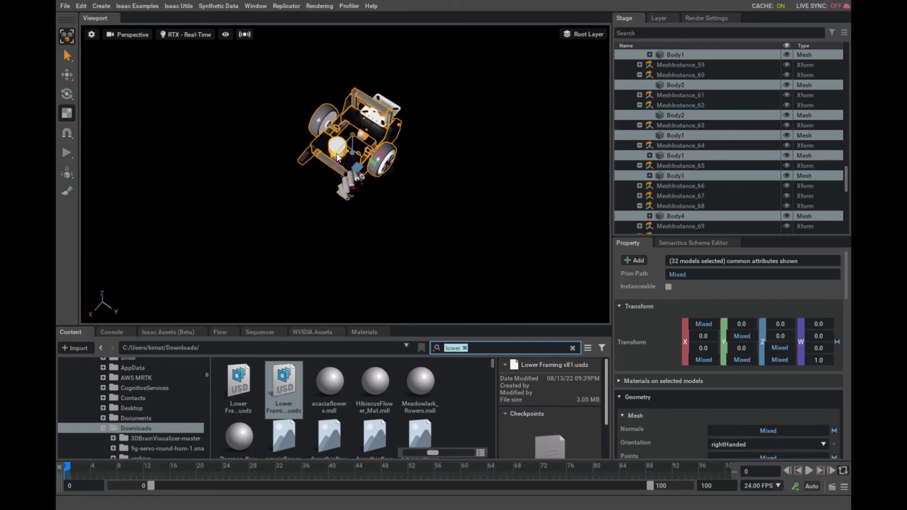
left_click_drag(444, 152, 325, 138, "alt")
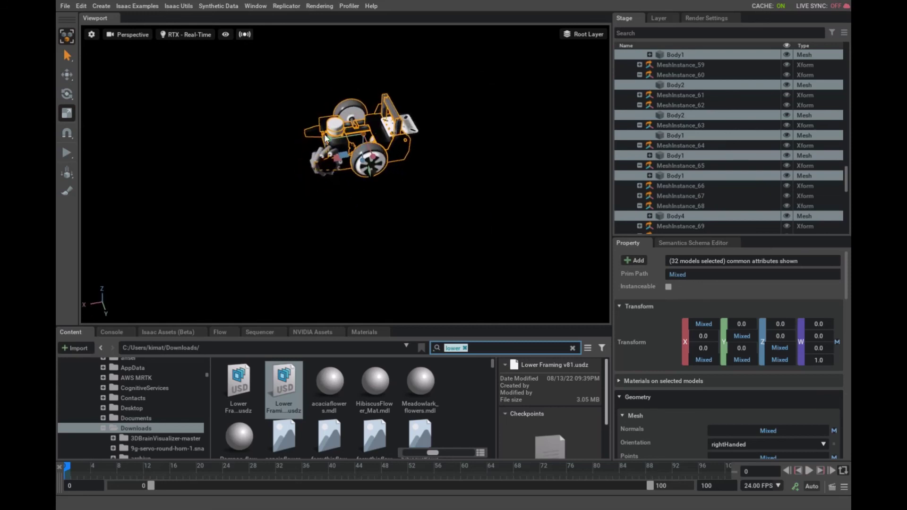
Select Body1 under MeshInstance_14, then orbit and zoom in on the shrunken rover parts.
left_click(319, 170)
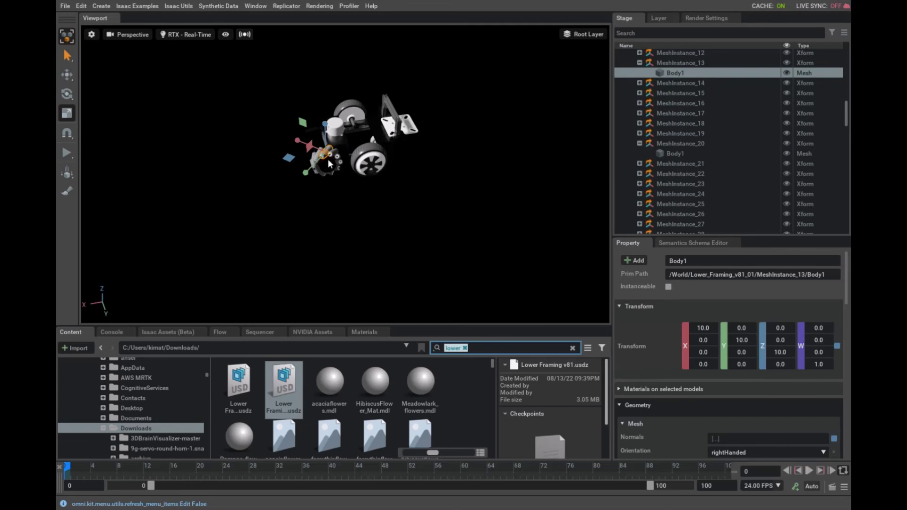
left_click(332, 171)
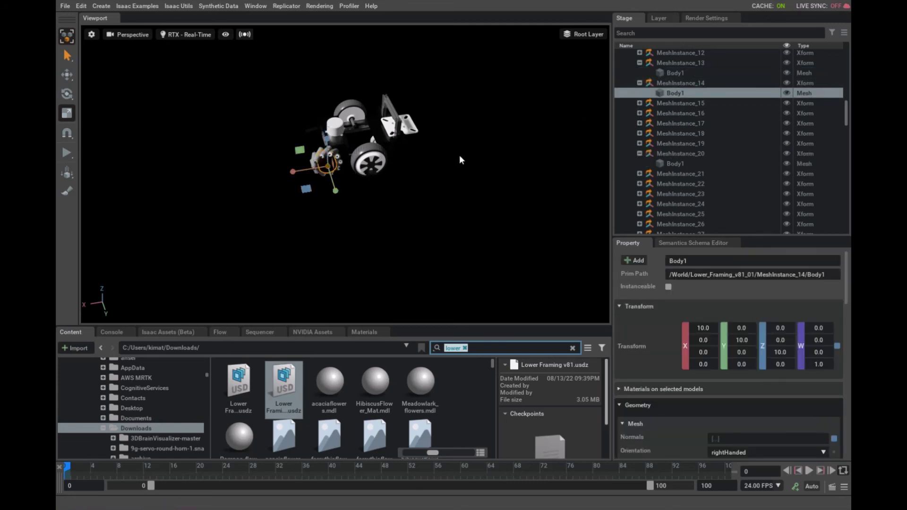
left_click_drag(459, 155, 409, 107, "alt")
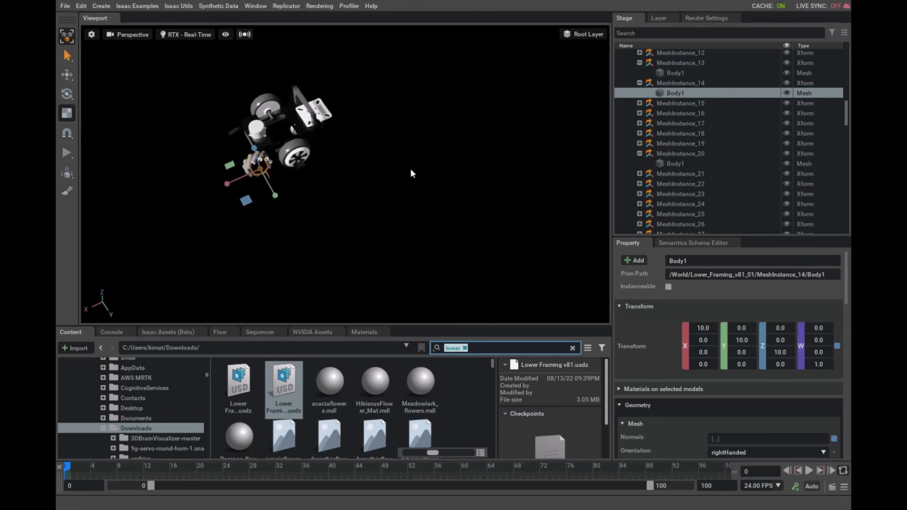
scroll(410, 174, "up", 4)
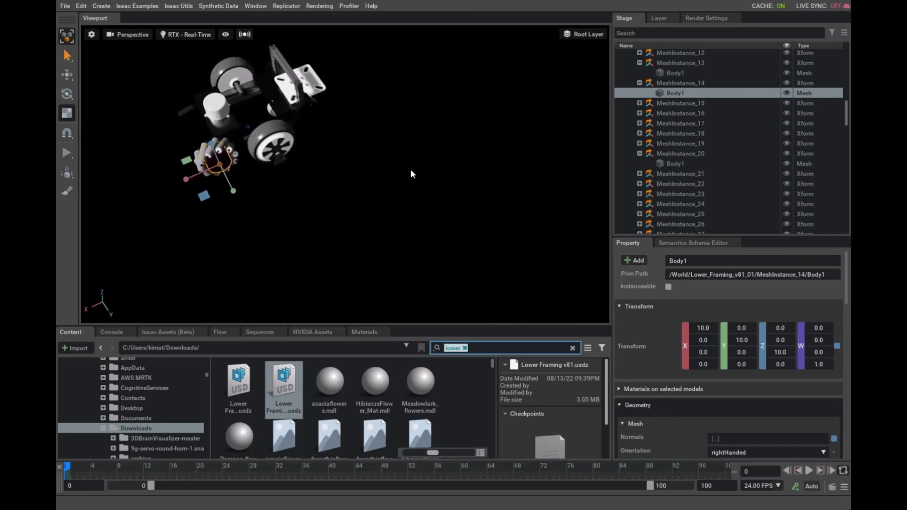